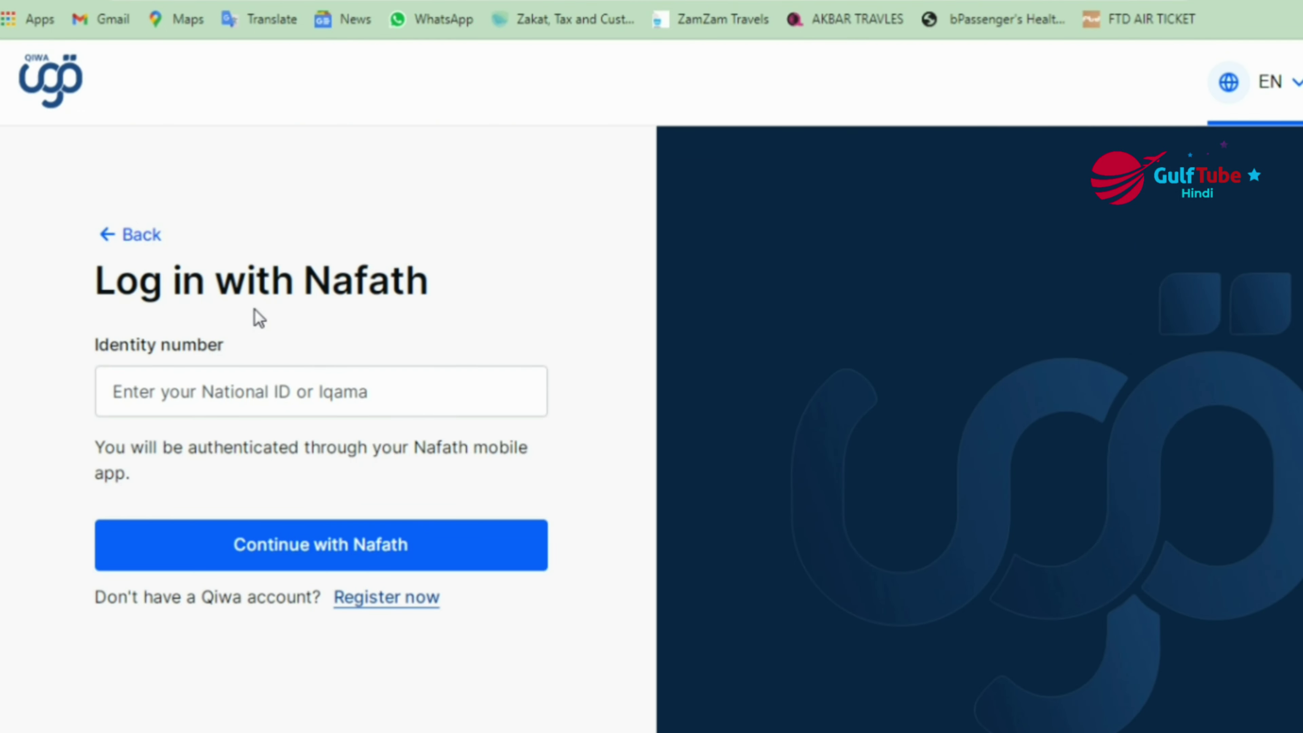
Fill the Log in with Nafath form with the saved identity number and continue with Nafath.
{"action": "left_click", "coordinate": [204, 384]}
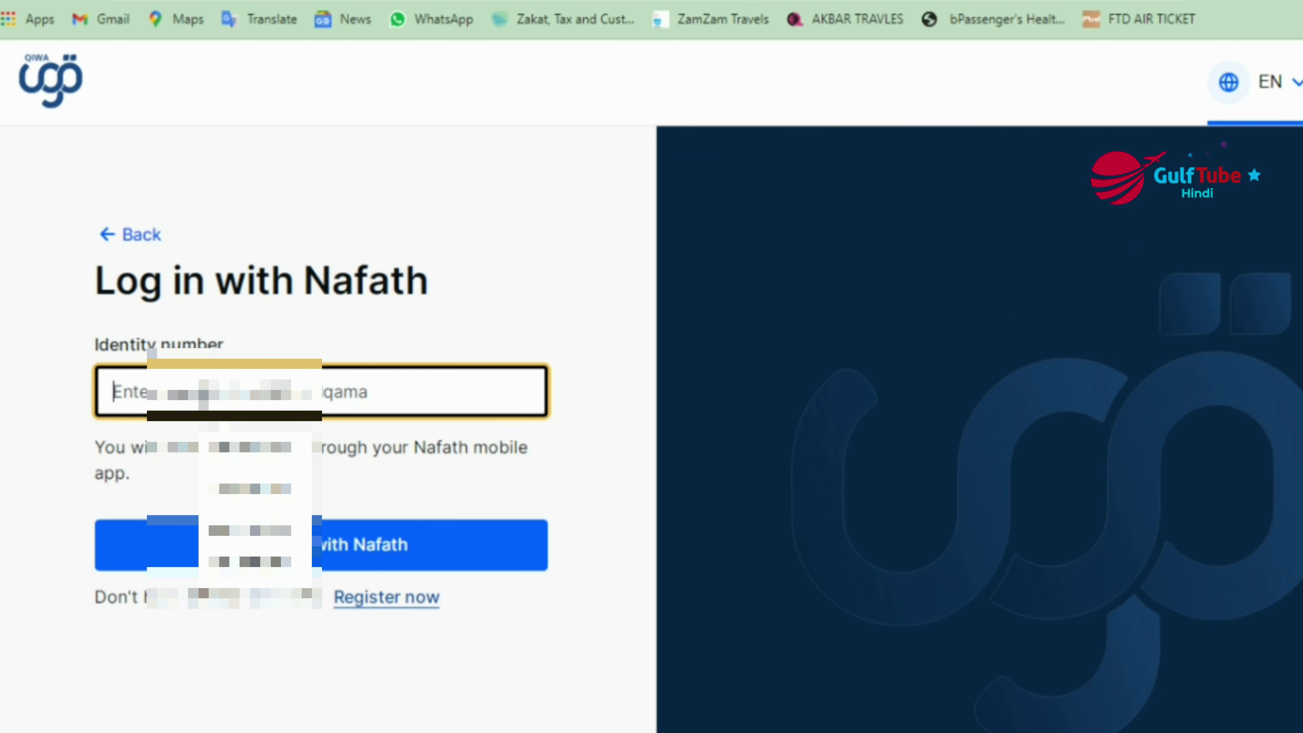
{"action": "left_click", "coordinate": [250, 529]}
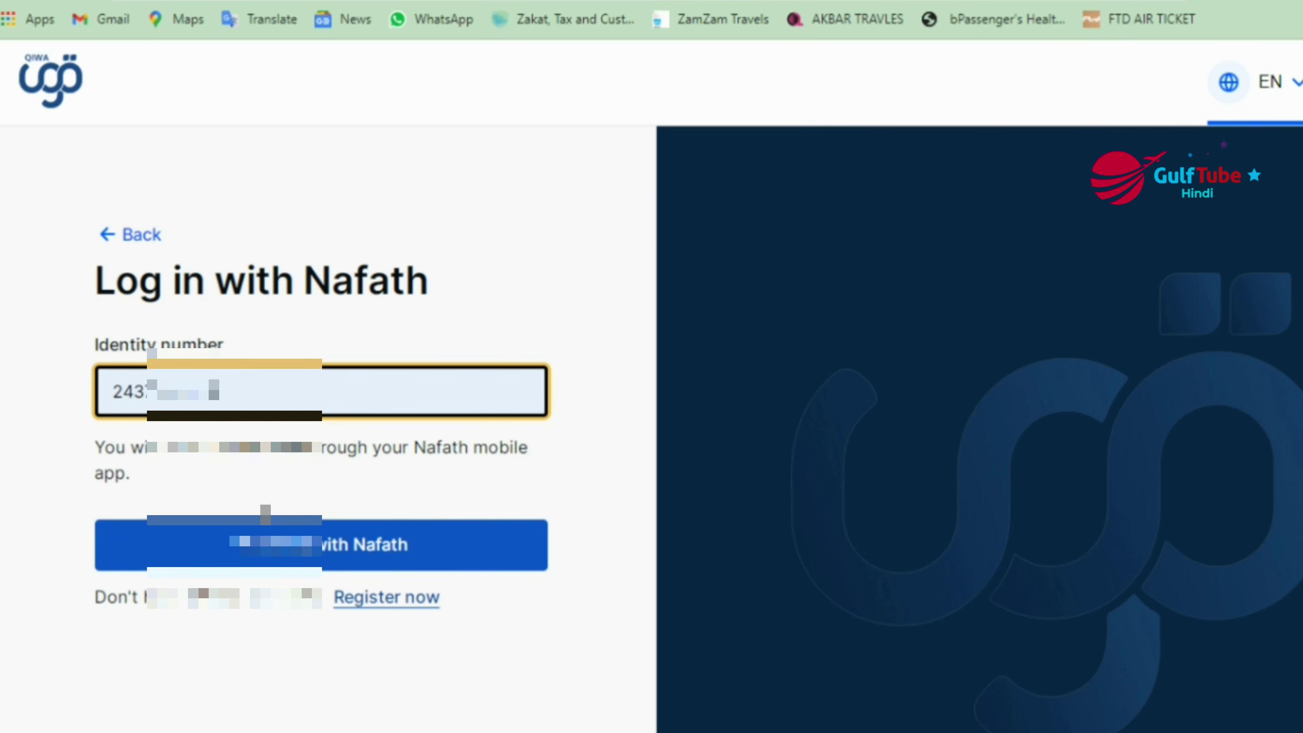
{"action": "left_click", "coordinate": [200, 538]}
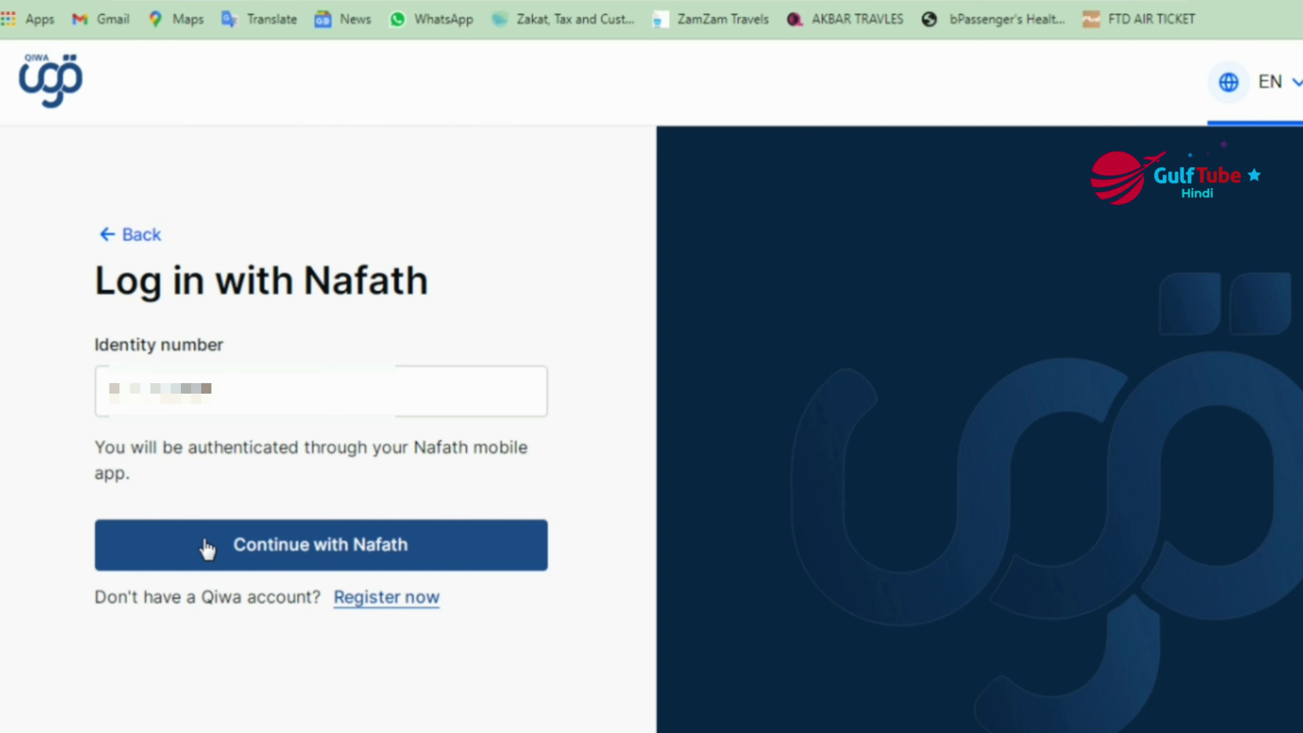
{"action": "left_click", "coordinate": [390, 604]}
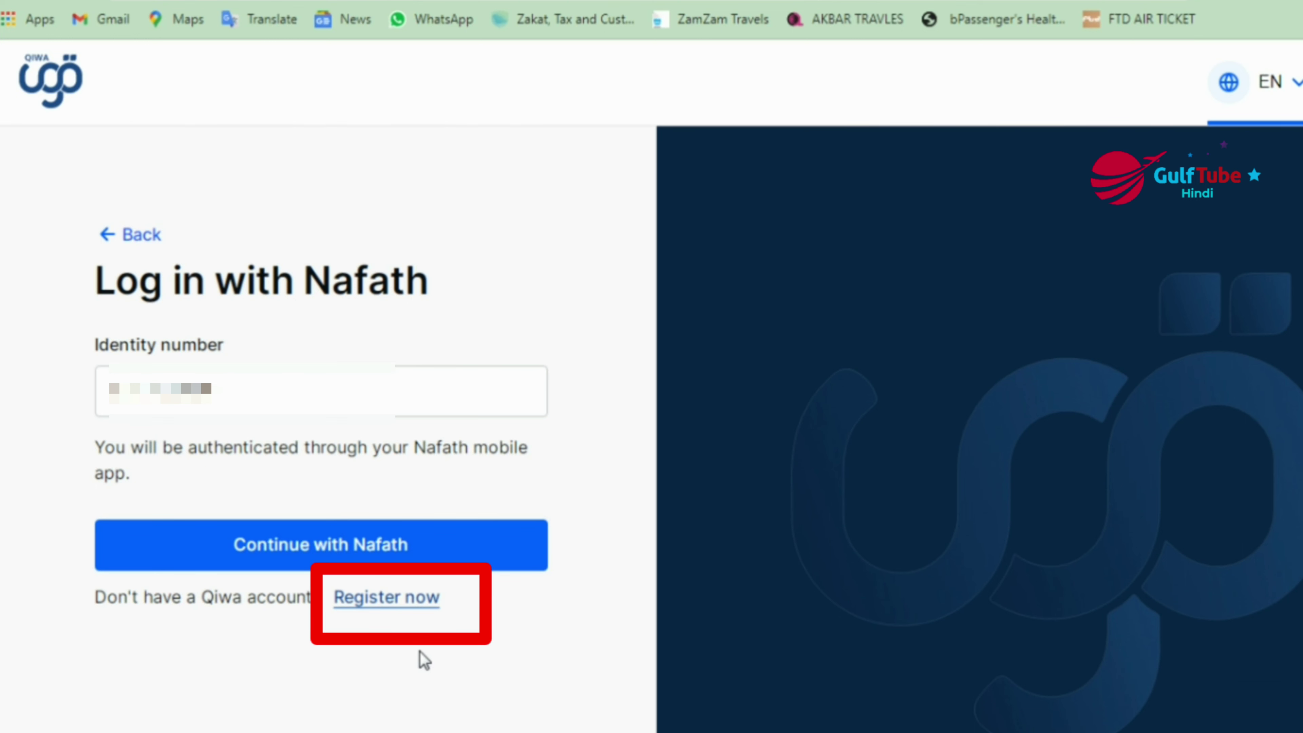
Start a new Qiwa registration with the identity number and birth date.
{"action": "left_click", "coordinate": [386, 600]}
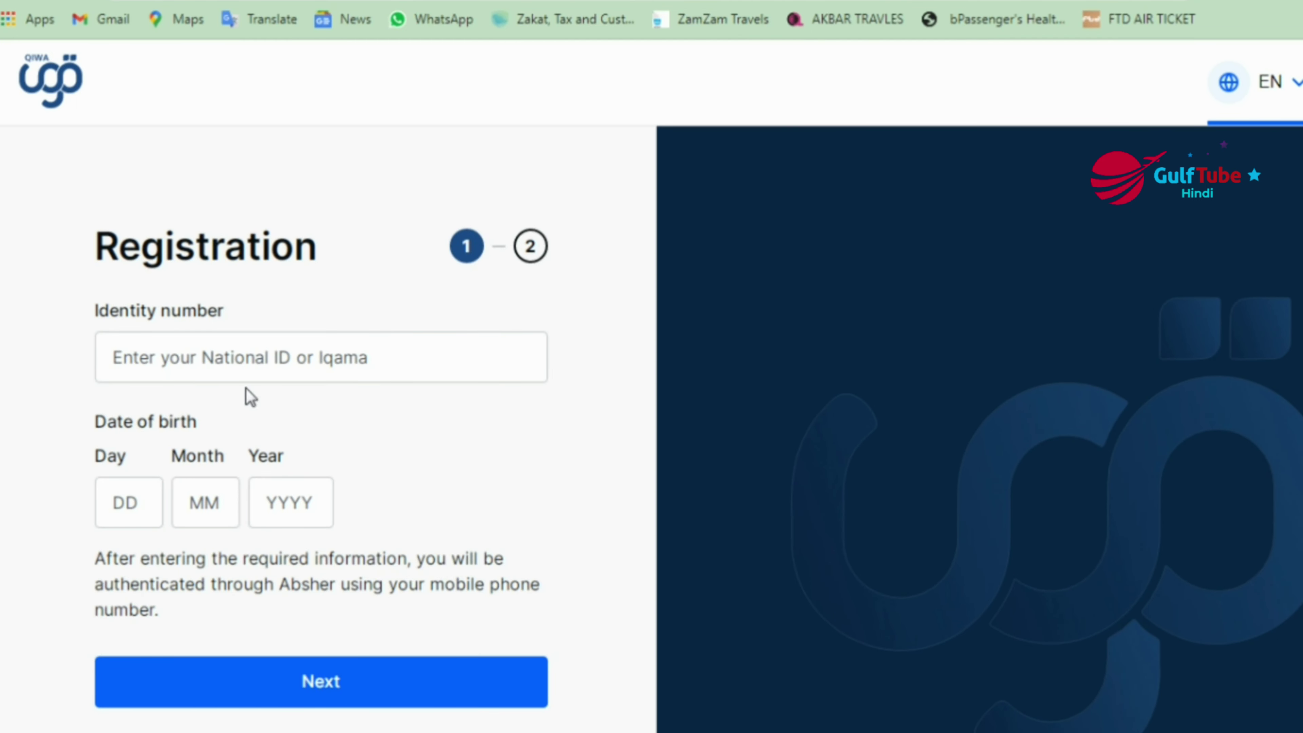
{"action": "left_click", "coordinate": [246, 361]}
{"action": "type", "text": "24"}
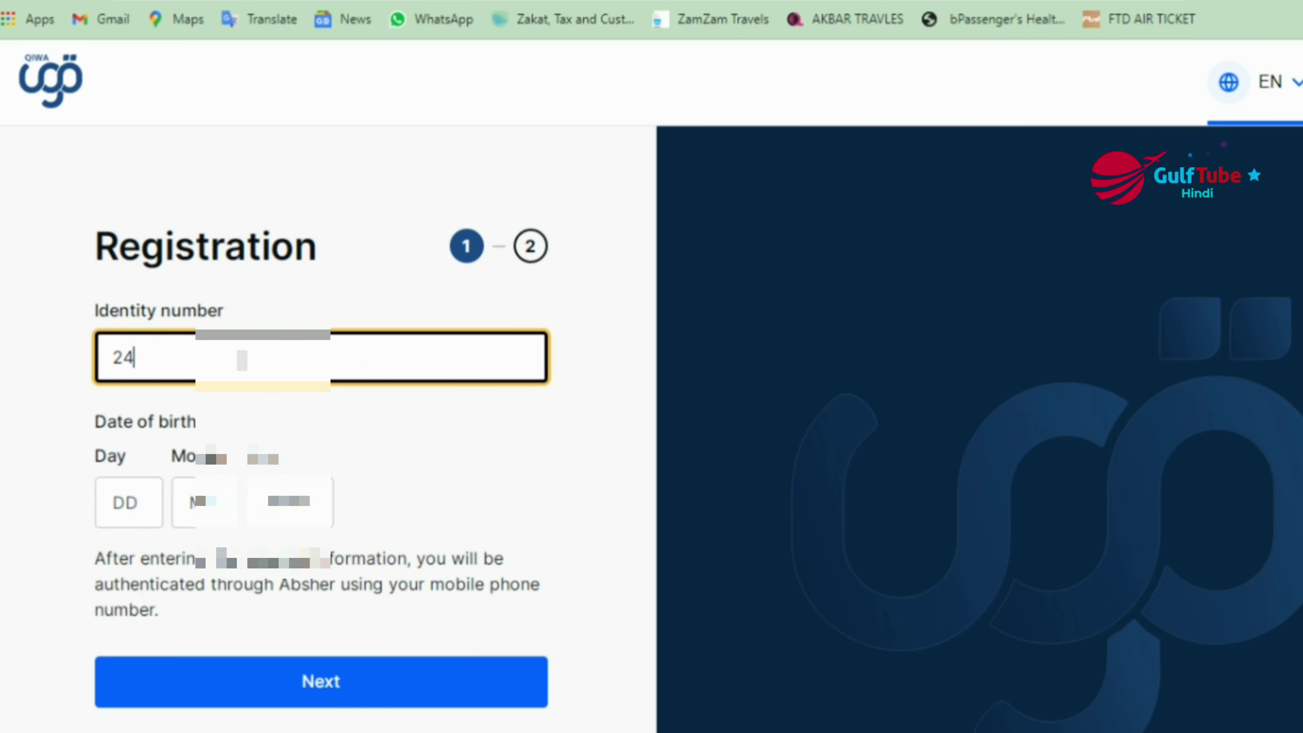
{"action": "type", "text": "3******"}
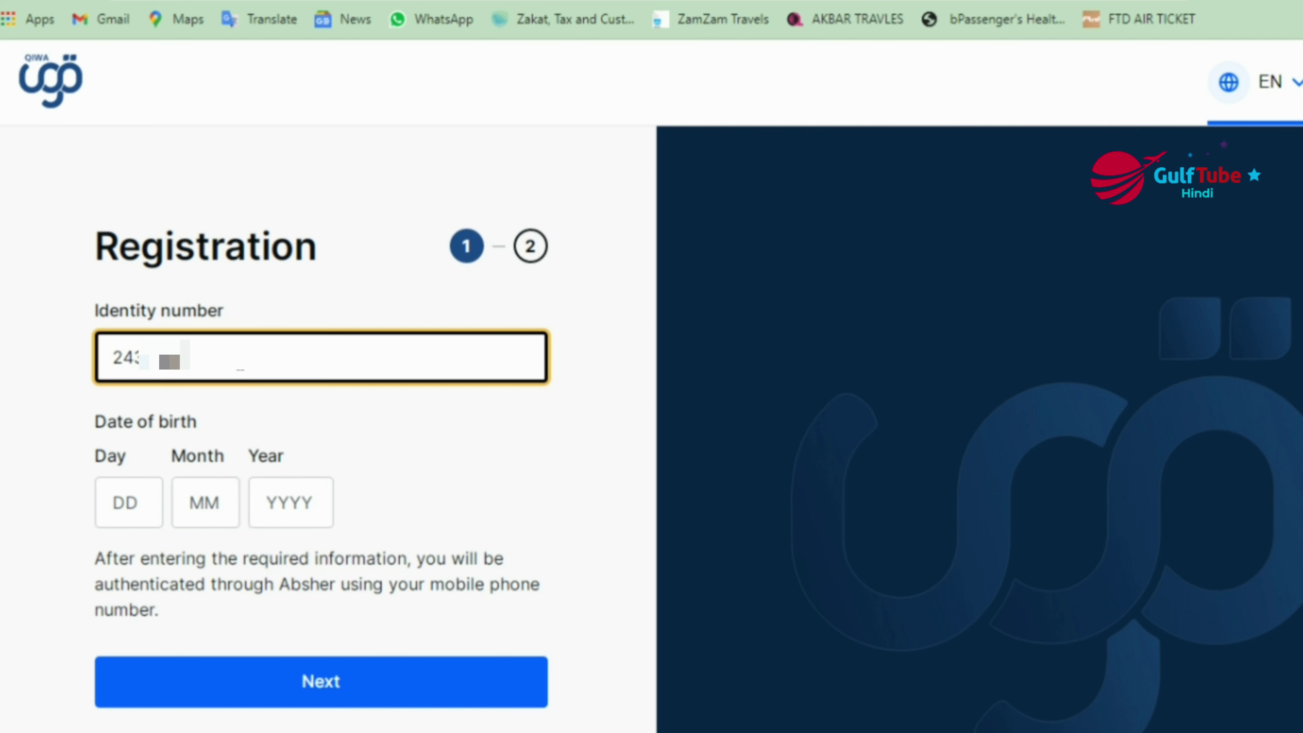
{"action": "left_click", "coordinate": [134, 501]}
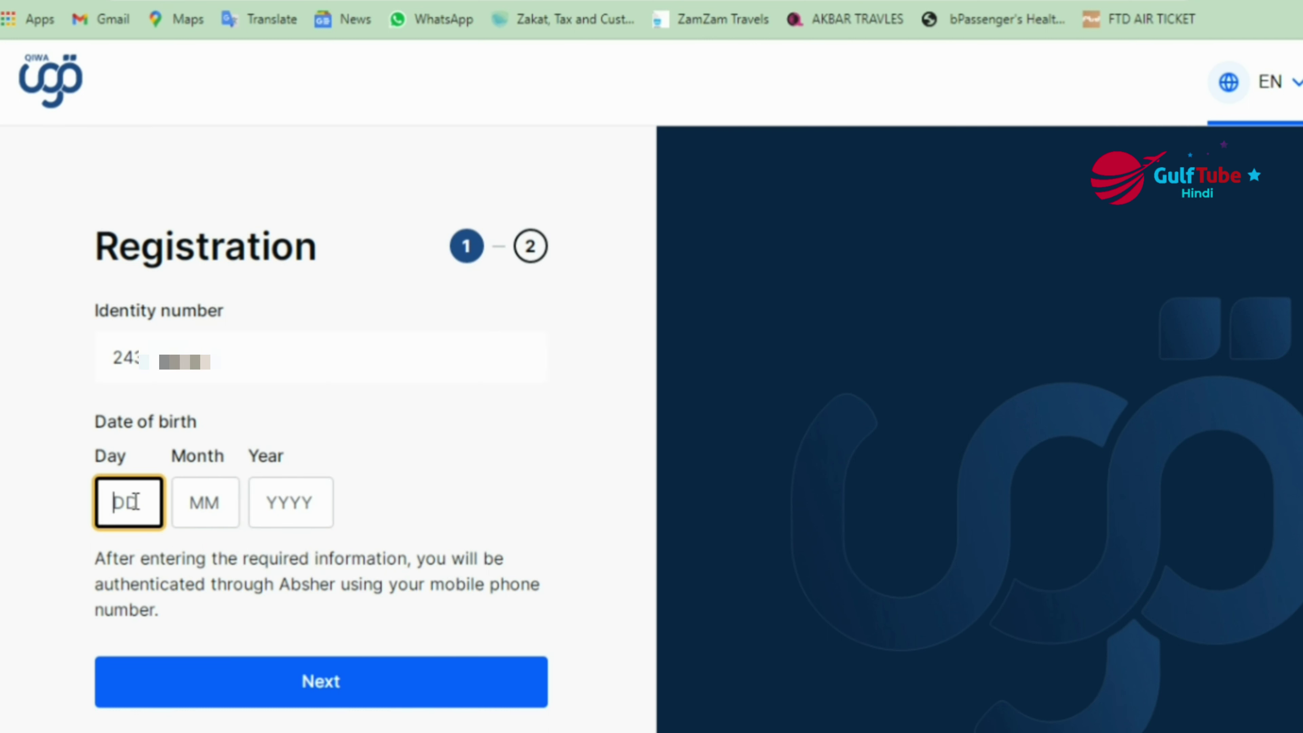
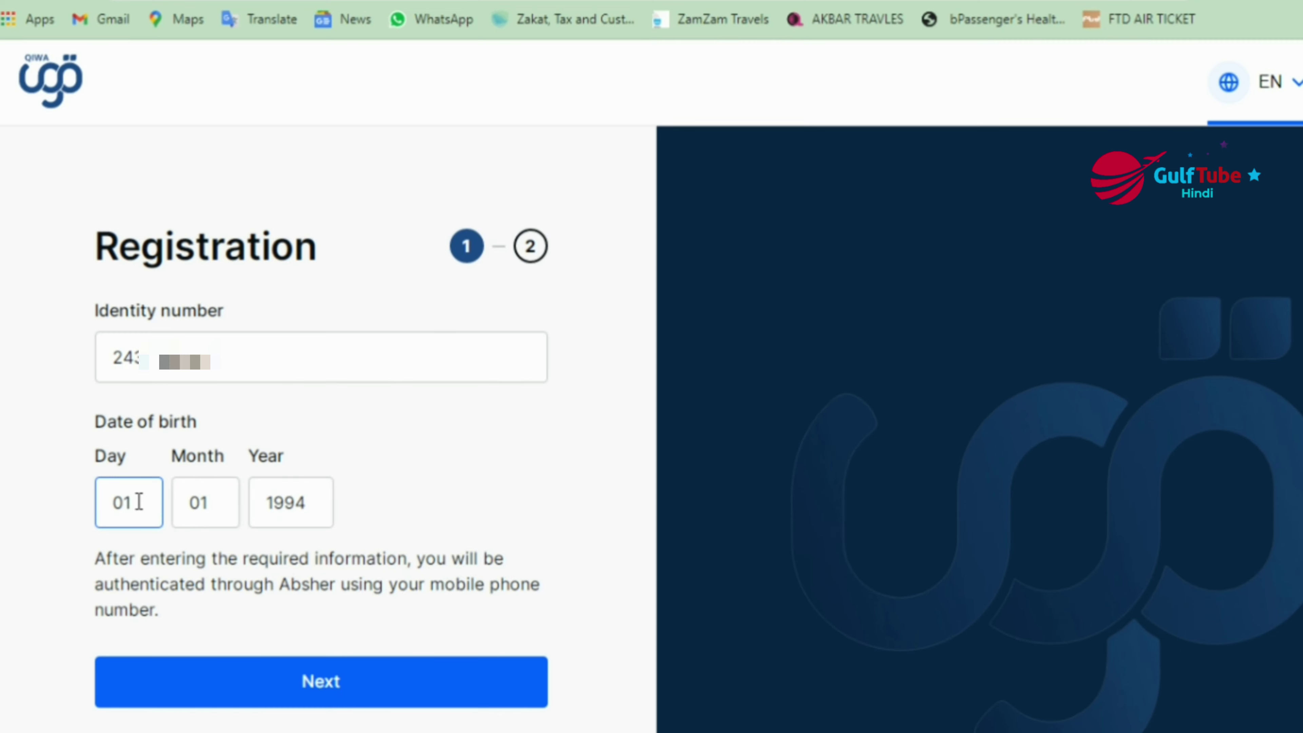
{"action": "left_click", "coordinate": [314, 500]}
Submit registration step one and confirm the 6-digit Absher verification code.
{"action": "scroll", "coordinate": [314, 501], "scroll_direction": "down", "scroll_amount": 4}
{"action": "left_click", "coordinate": [311, 487]}
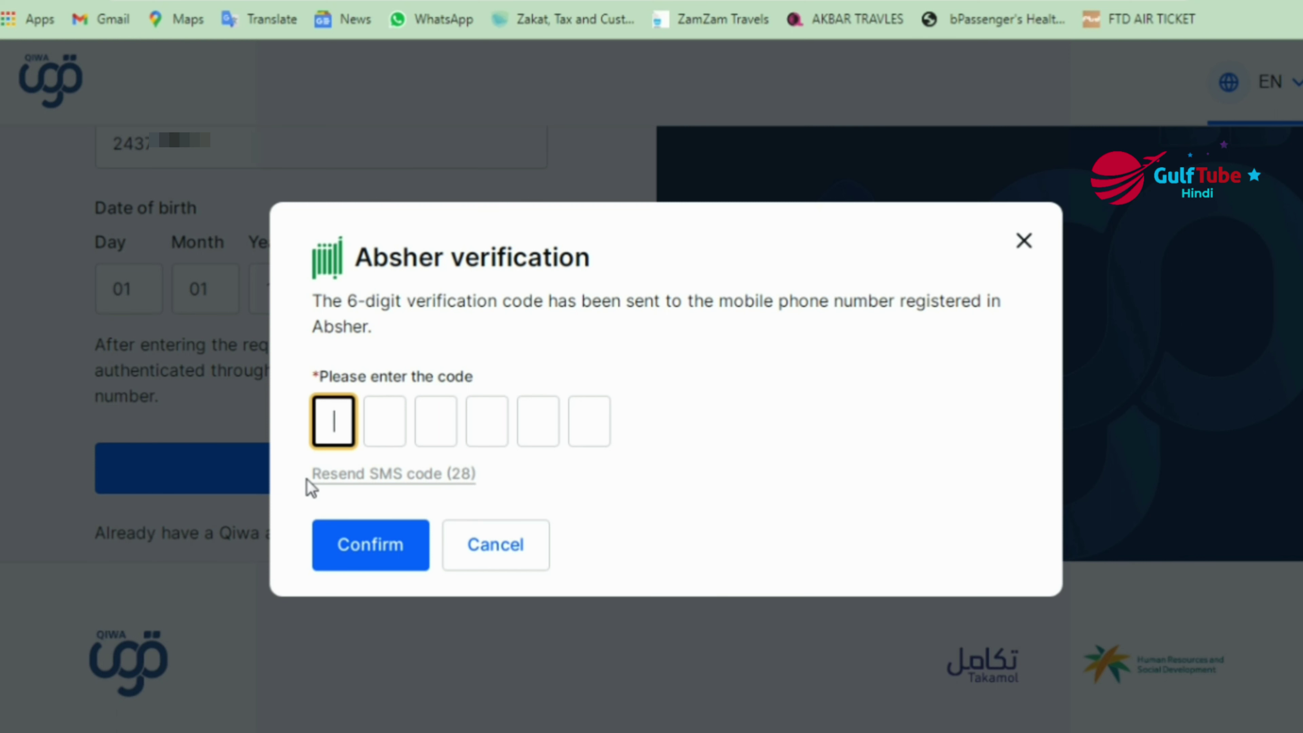
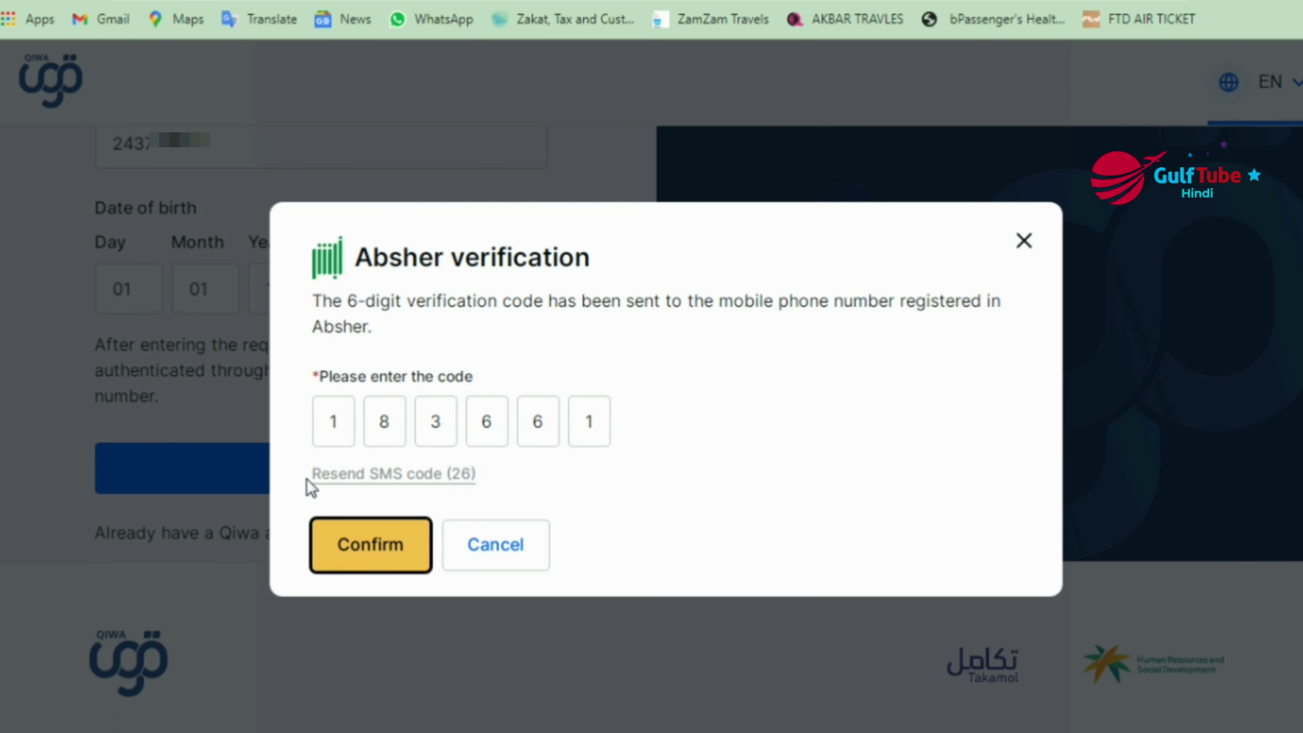
{"action": "left_click", "coordinate": [371, 555]}
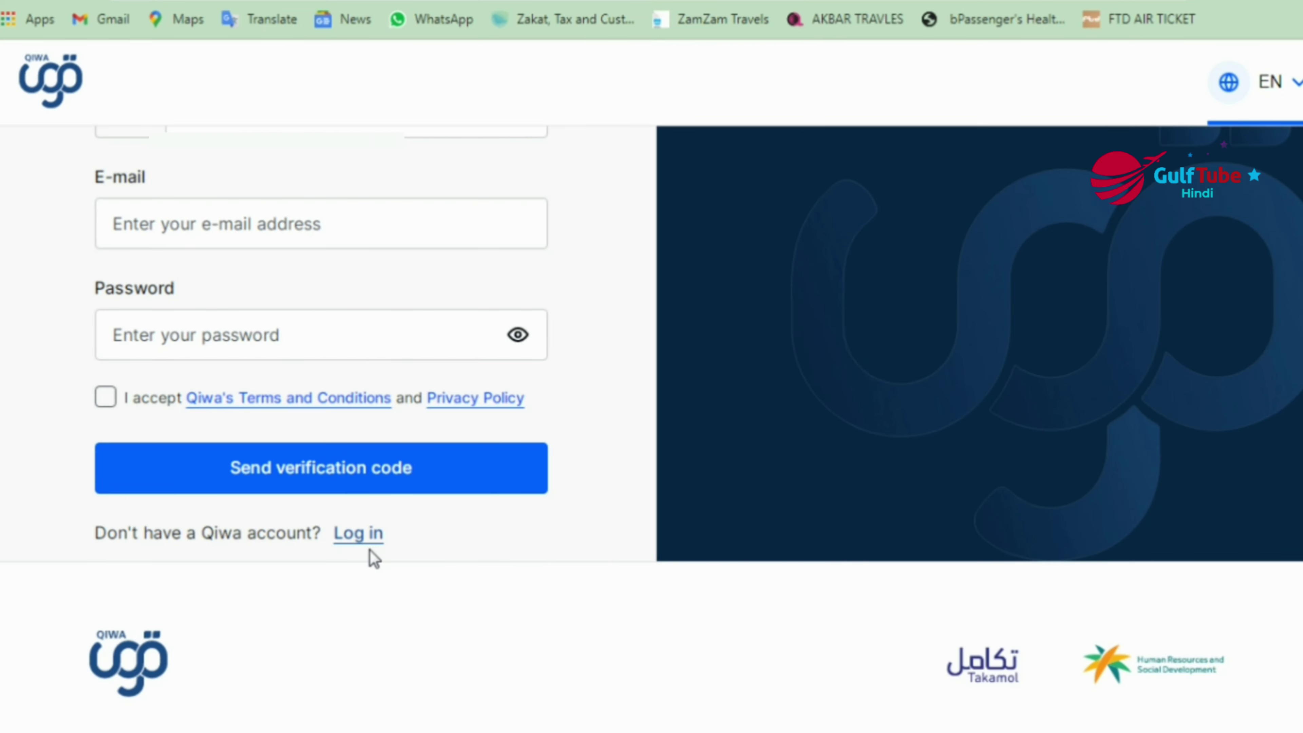
Enter the mobile phone number and fill in the saved e-mail address.
{"action": "scroll", "coordinate": [372, 554], "scroll_direction": "up", "scroll_amount": 4}
{"action": "left_click", "coordinate": [276, 338]}
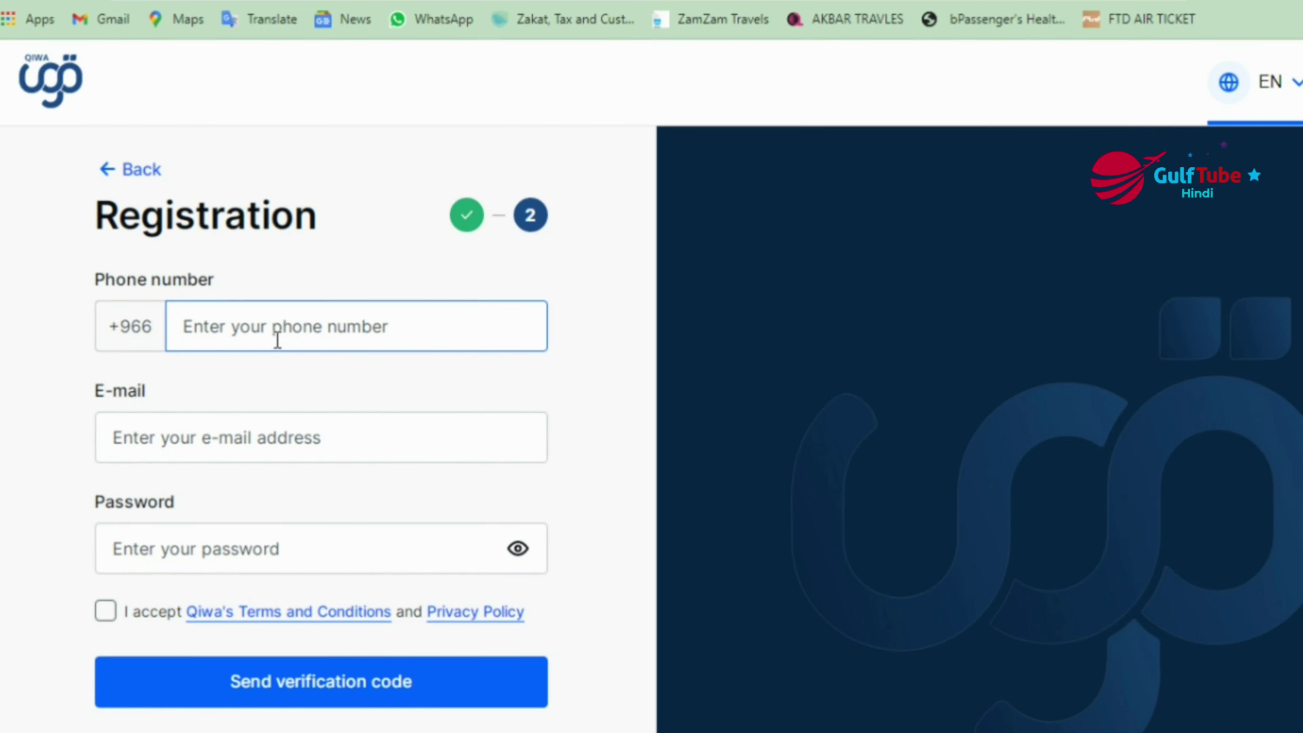
{"action": "left_click", "coordinate": [277, 339]}
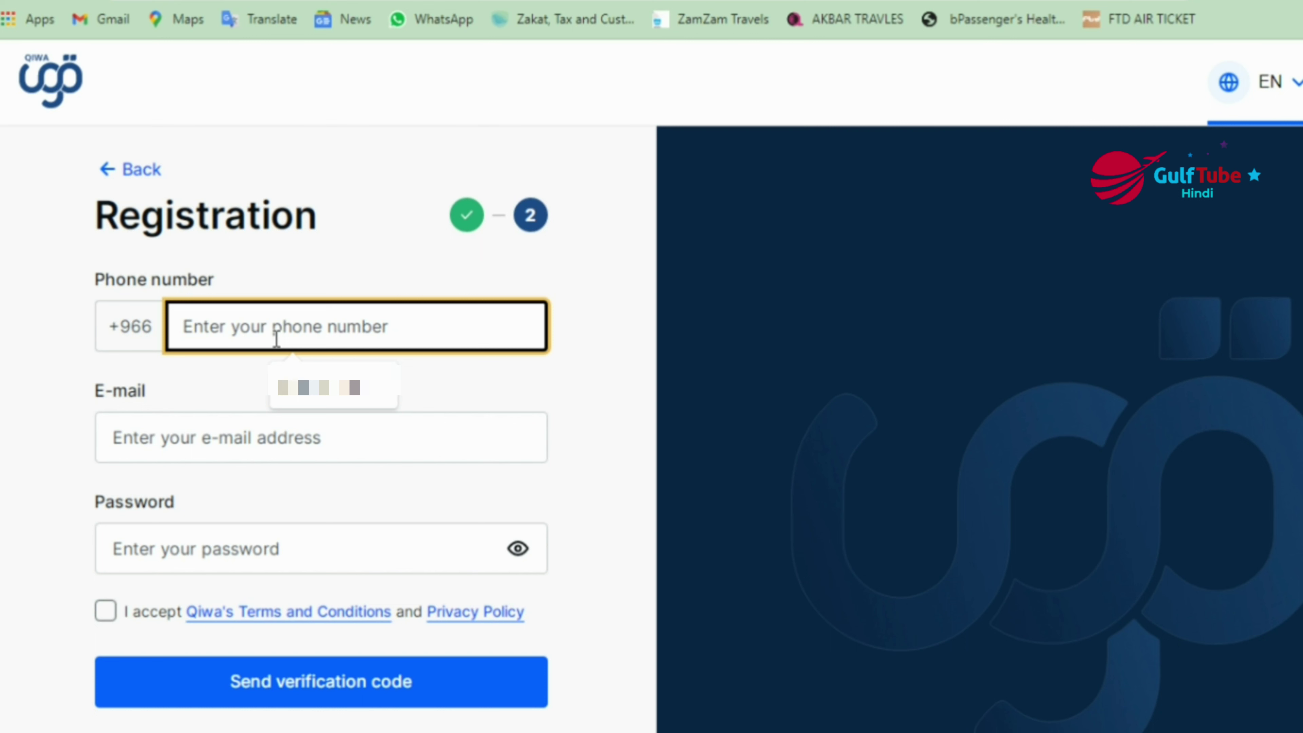
{"action": "type", "text": "537"}
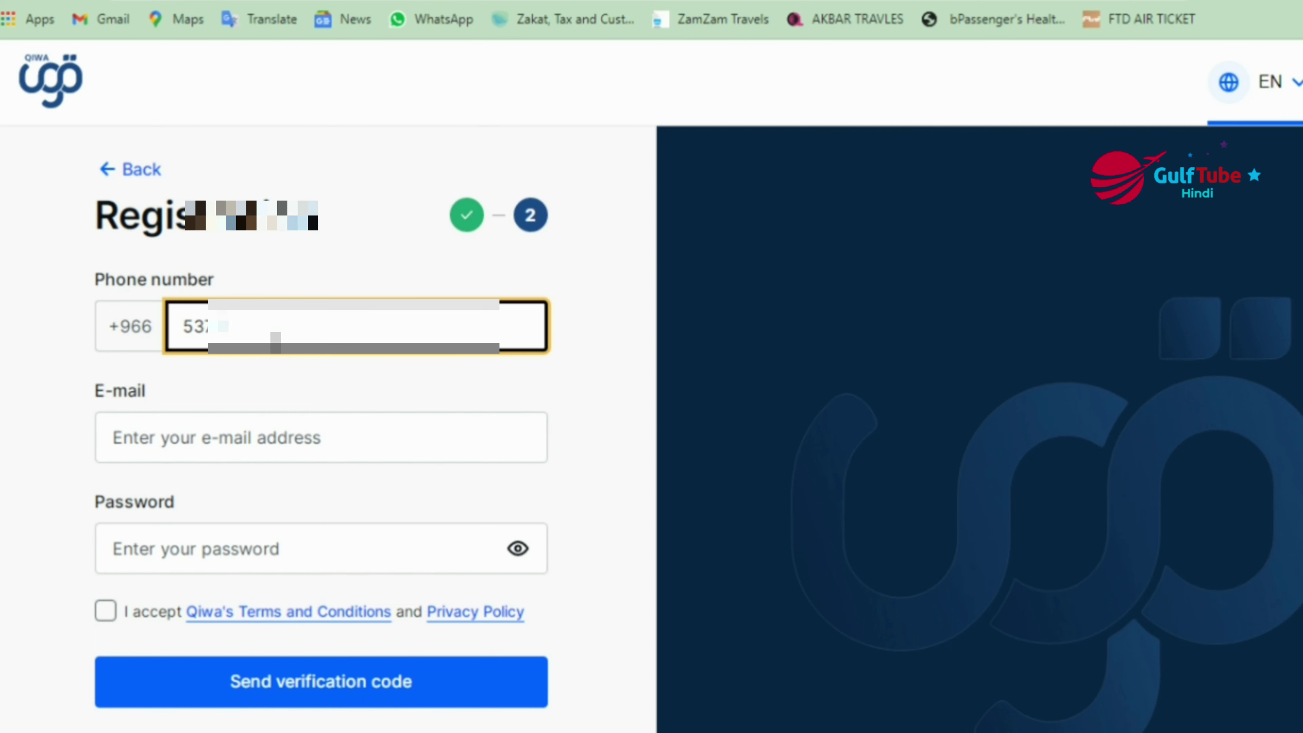
{"action": "left_click", "coordinate": [253, 434]}
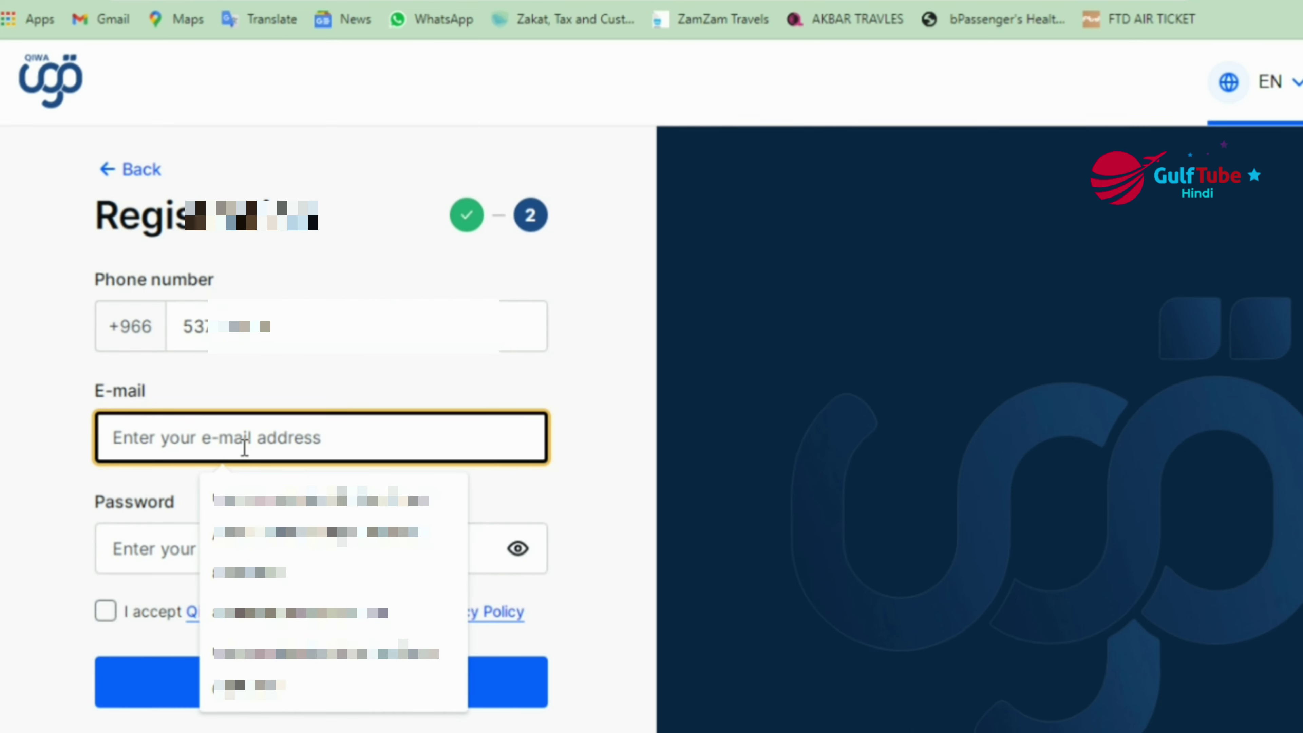
{"action": "left_click", "coordinate": [284, 653]}
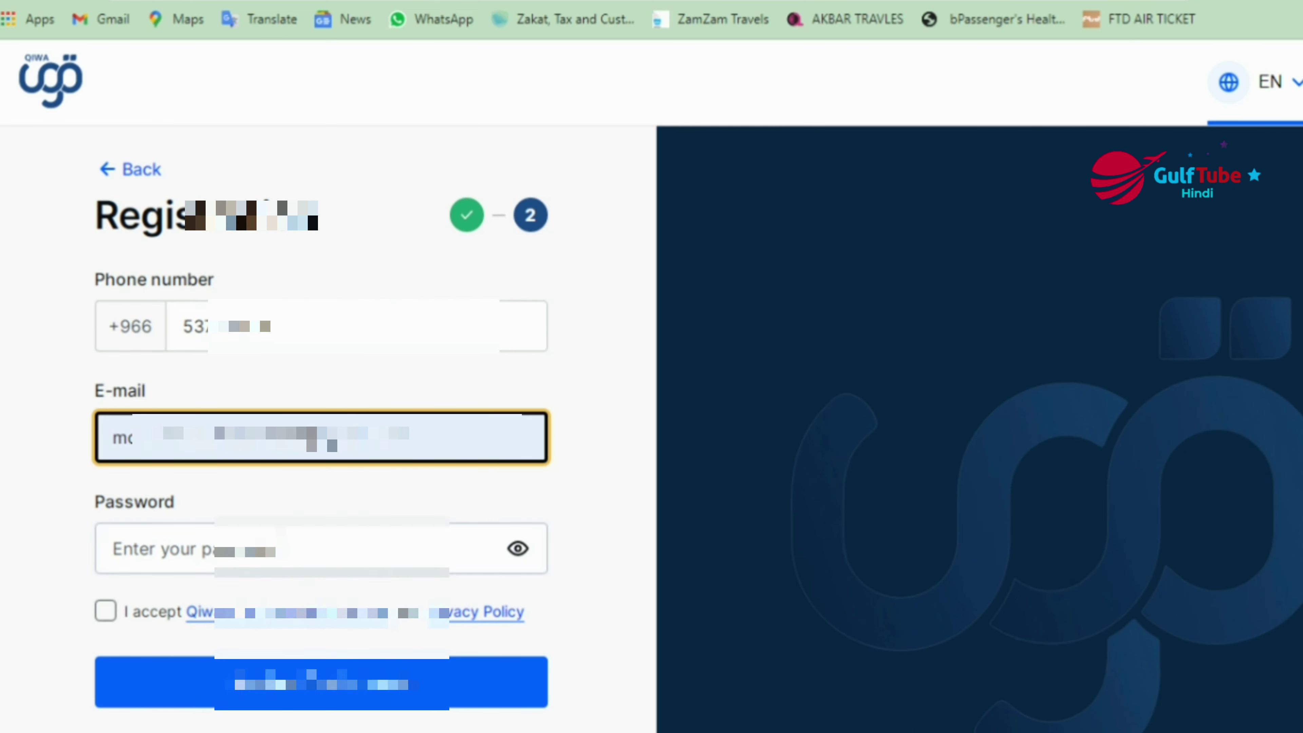
Type the account password in the registration form.
{"action": "left_click", "coordinate": [178, 556]}
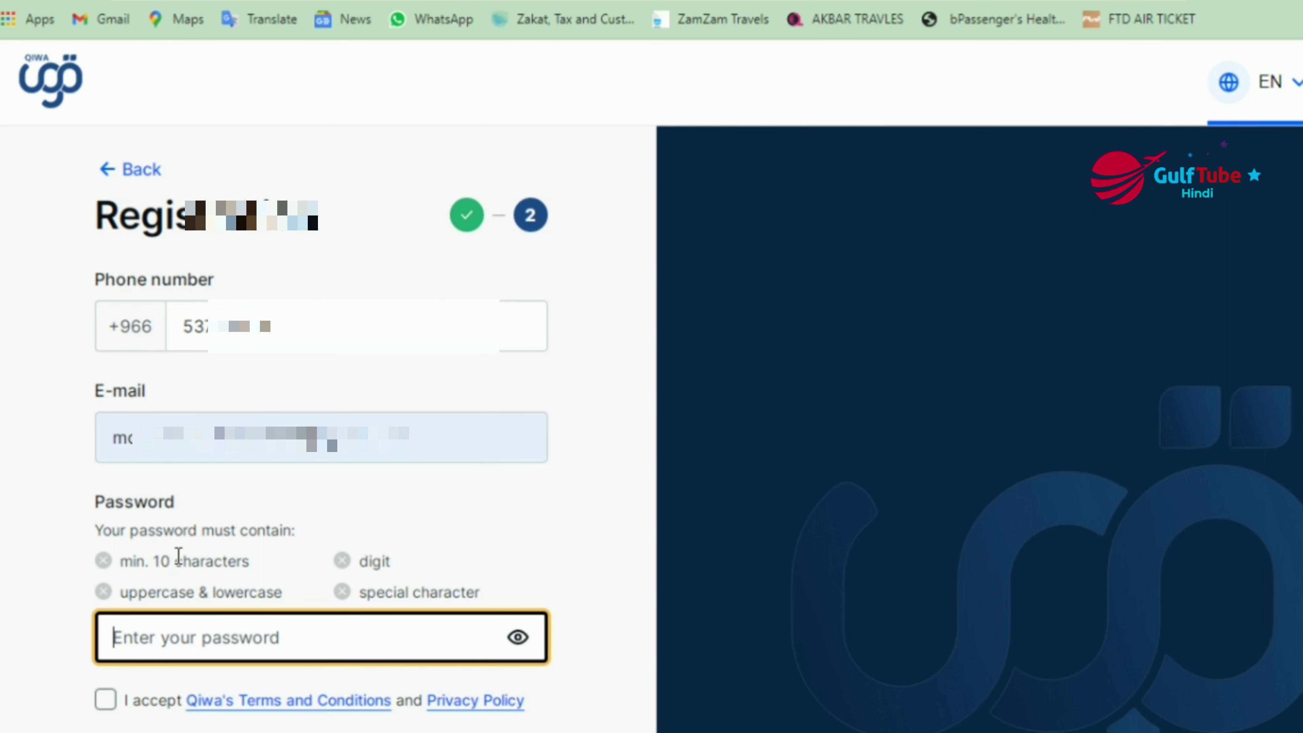
{"action": "type", "text": "Ab"}
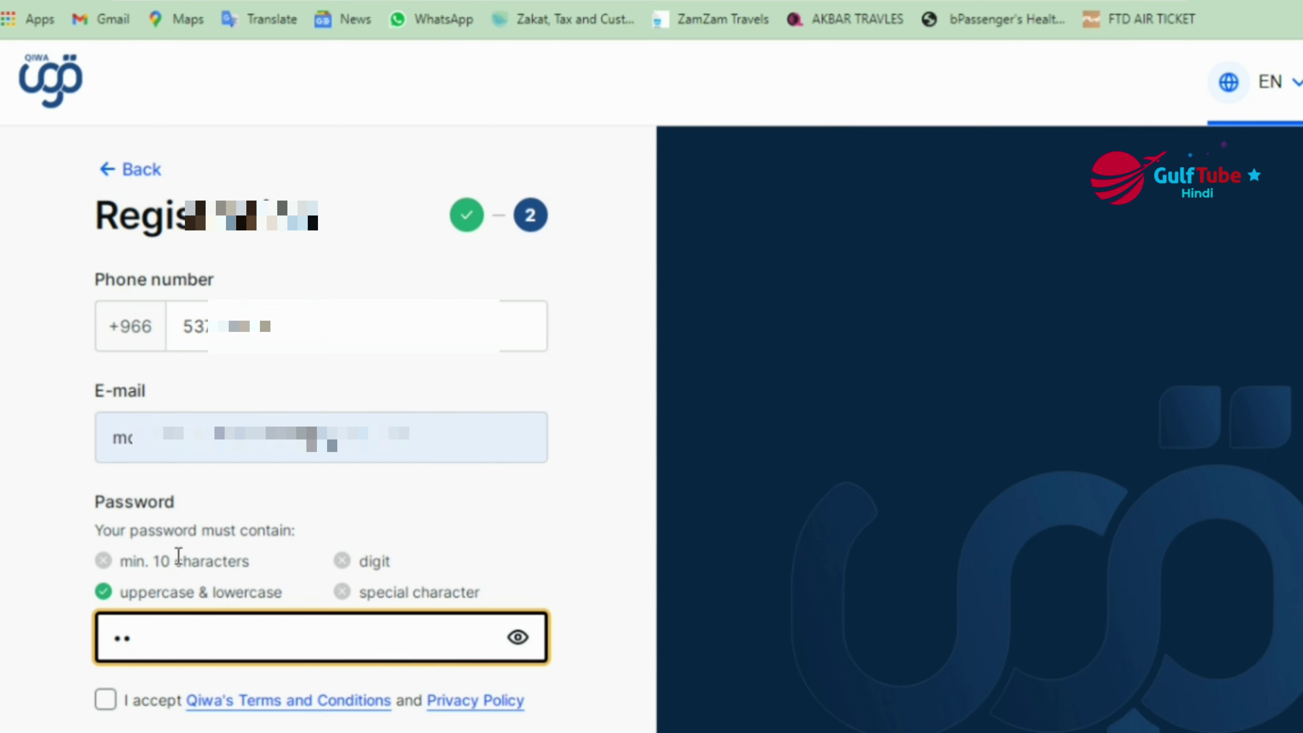
{"action": "key", "text": "BackSpace"}
{"action": "key", "text": "BackSpace"}
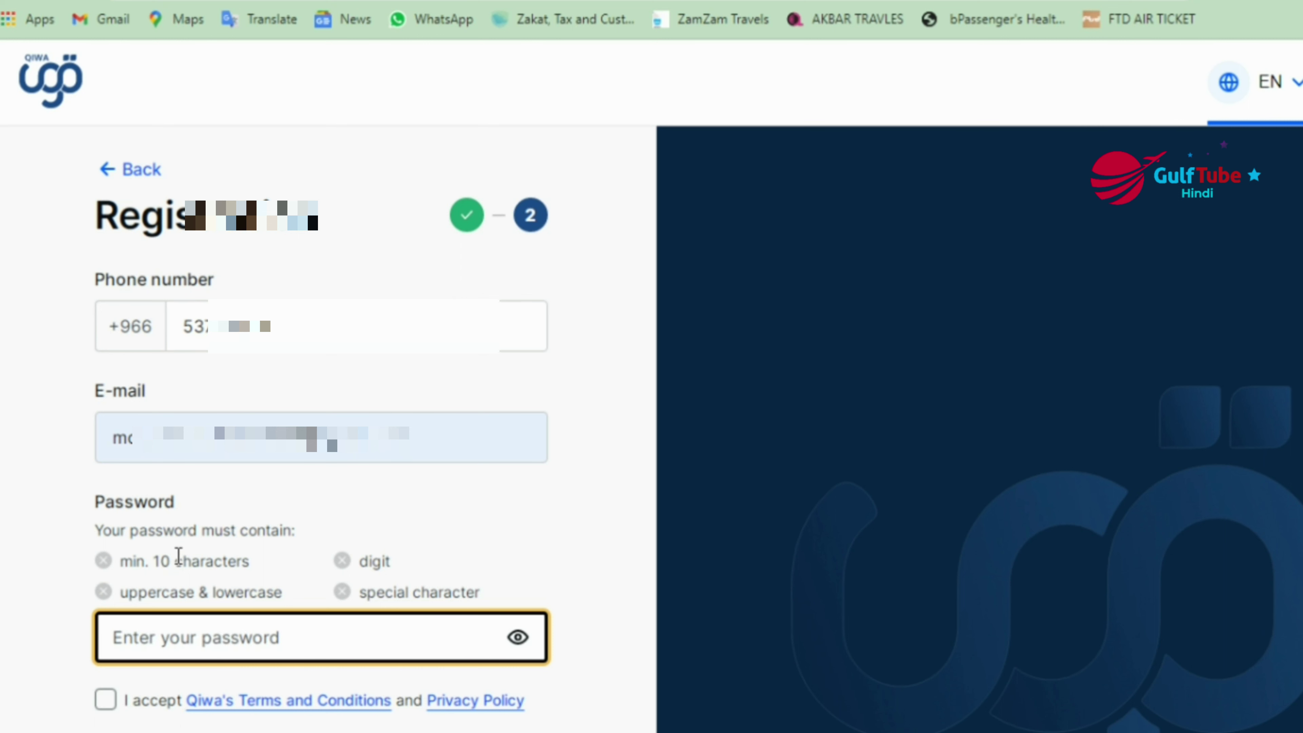
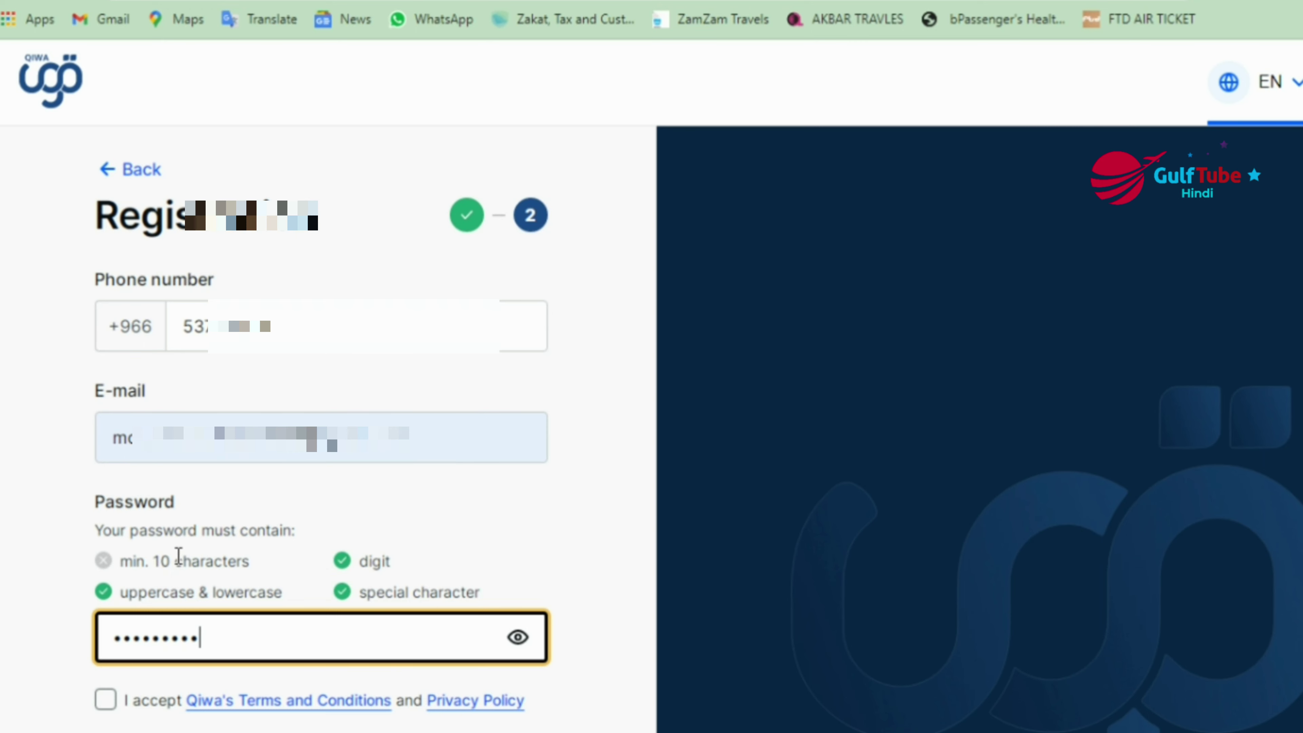
{"action": "scroll", "coordinate": [178, 555], "scroll_direction": "down", "scroll_amount": 4}
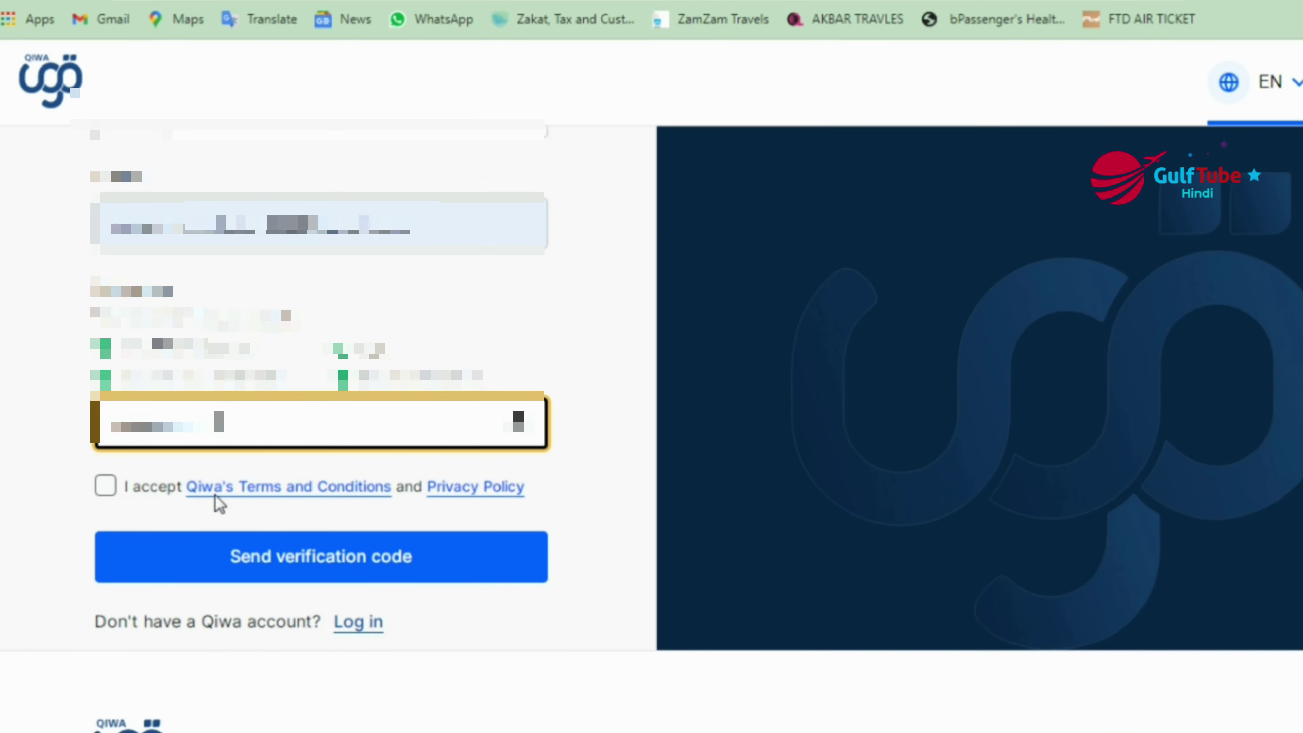
{"action": "left_click", "coordinate": [106, 487]}
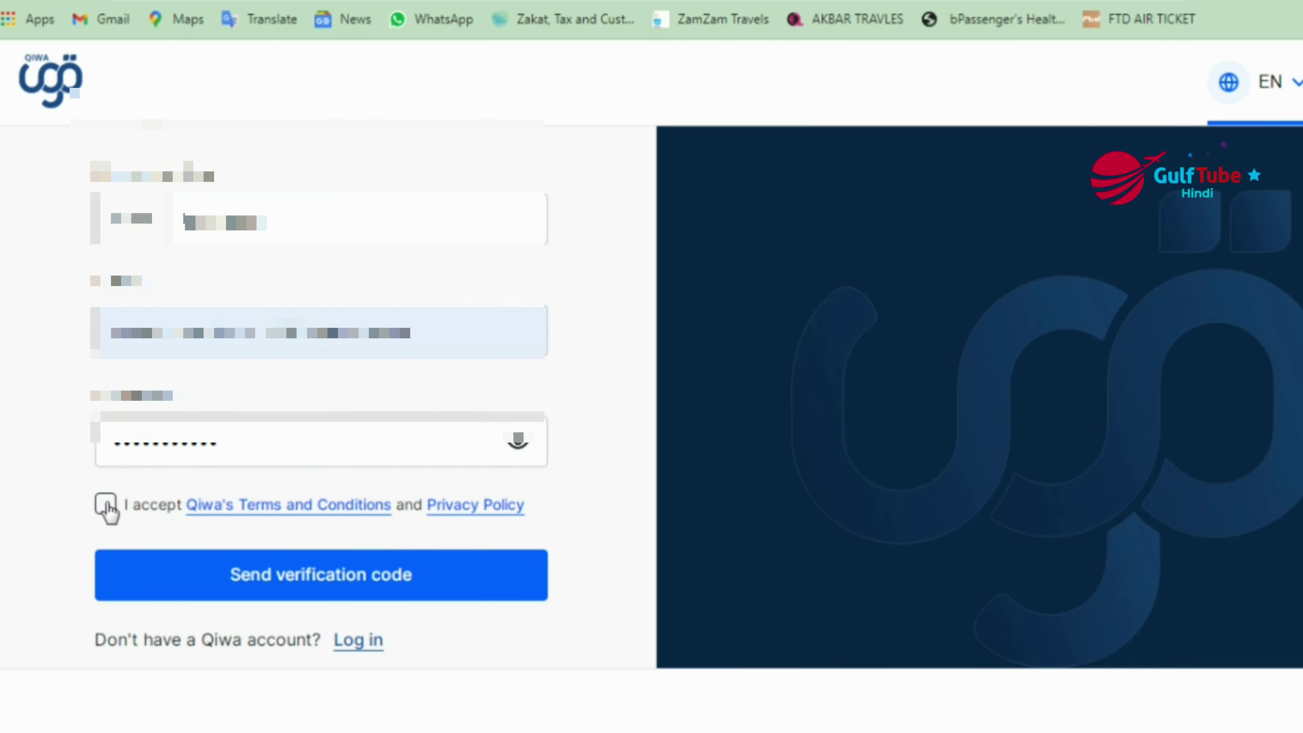
Accept the Terms and Privacy Policy, then confirm the 4-digit SMS verification code.
{"action": "left_click", "coordinate": [106, 503]}
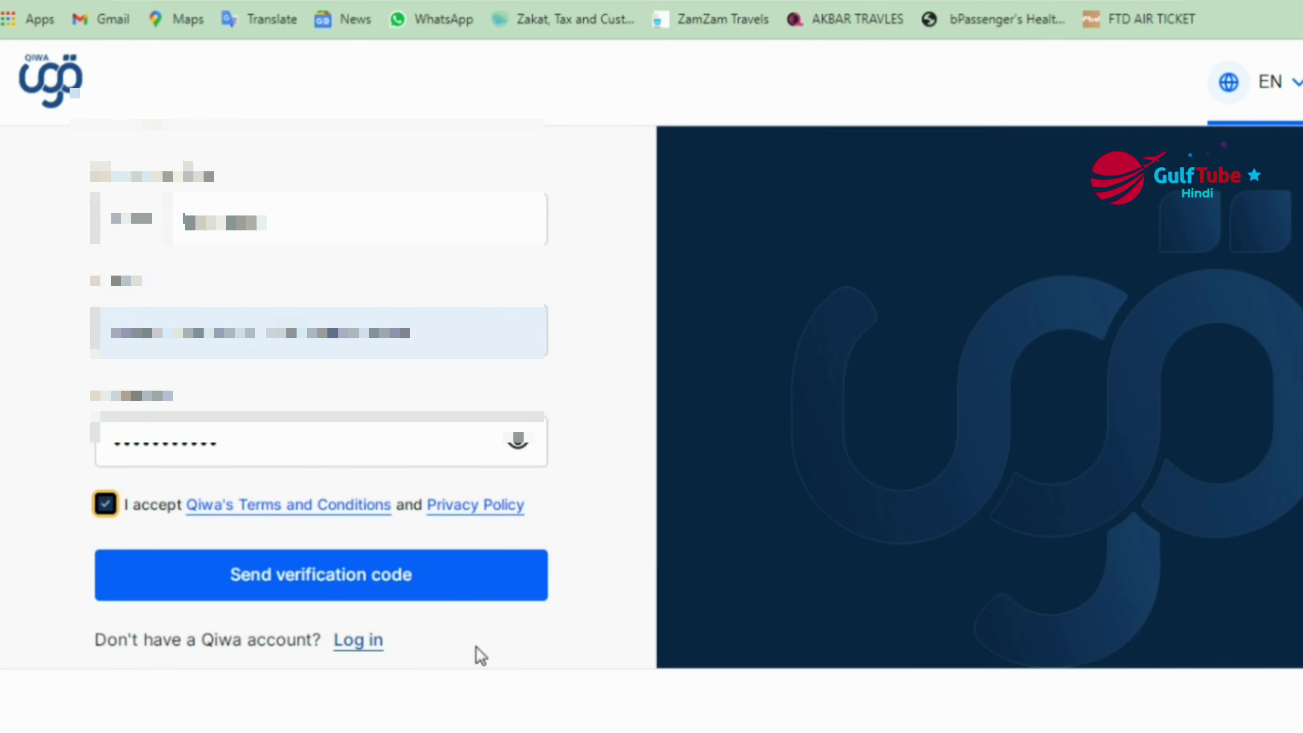
{"action": "left_click", "coordinate": [419, 590]}
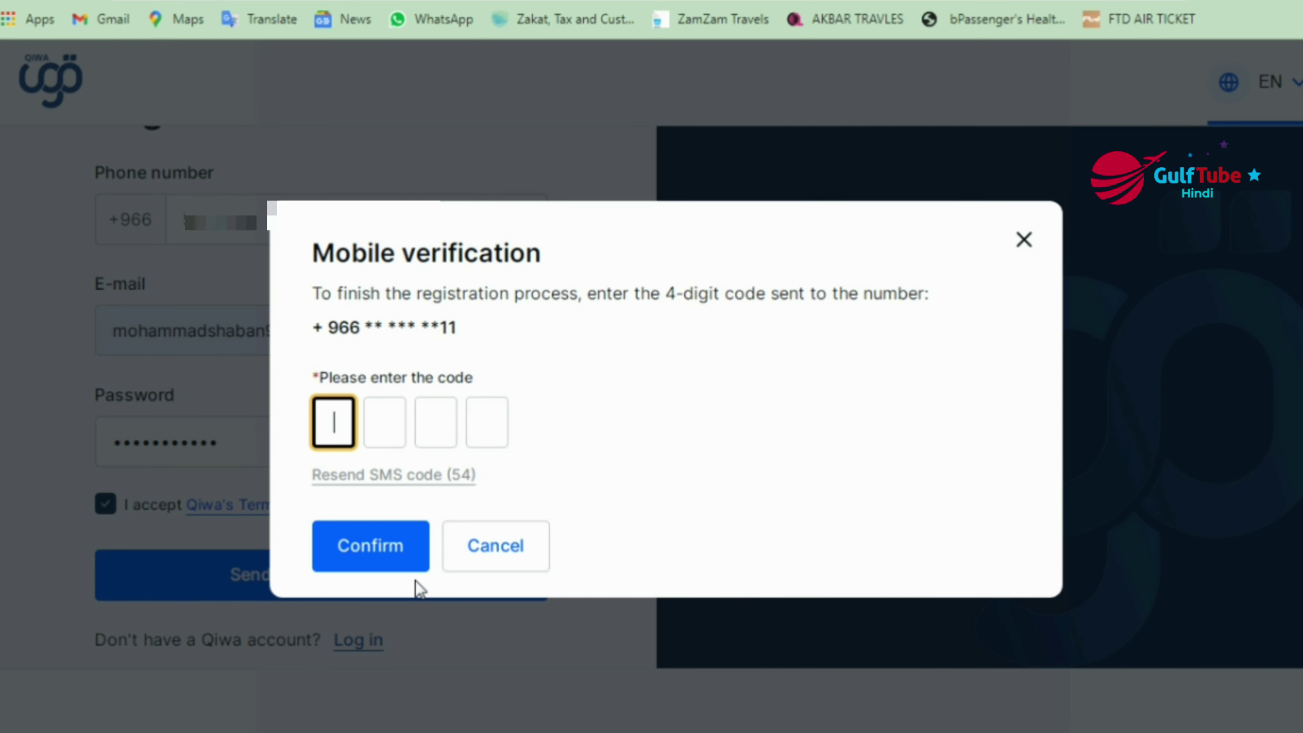
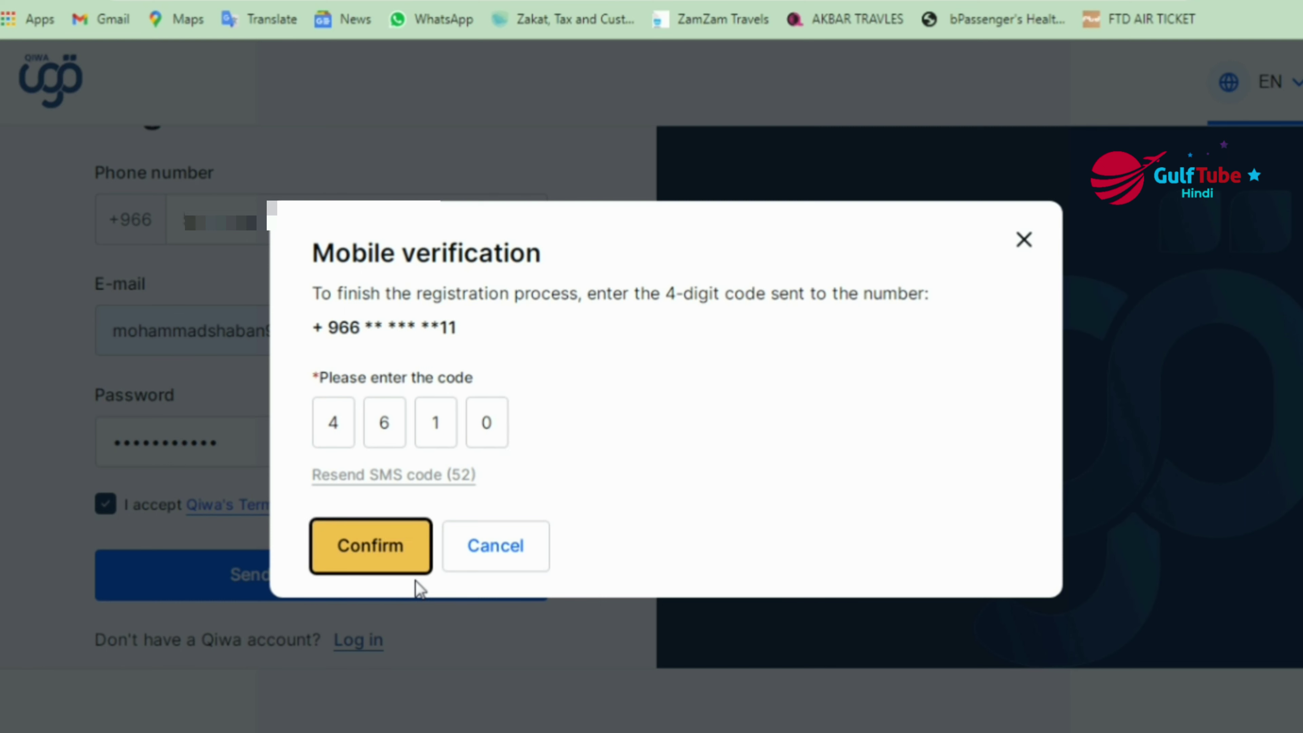
{"action": "left_click", "coordinate": [419, 554]}
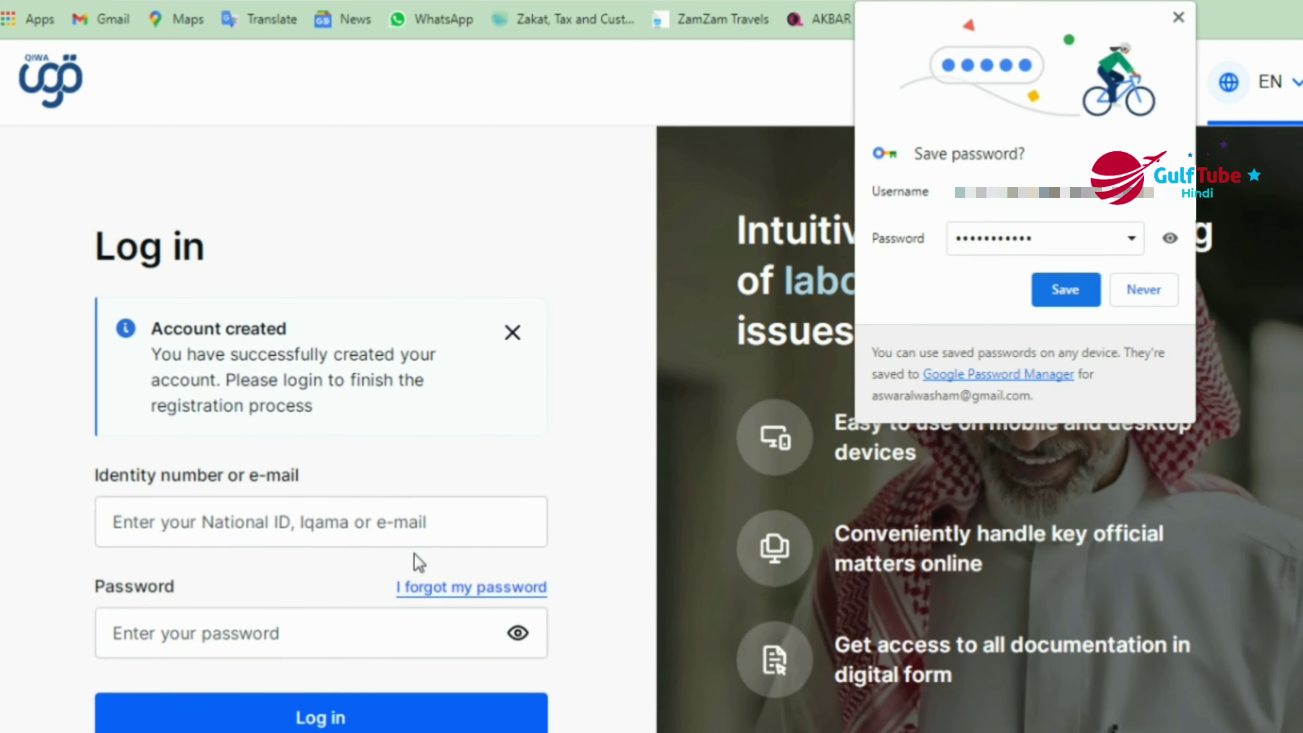
Save the password in Chrome and attempt to log in with the e-mail.
{"action": "left_click", "coordinate": [1067, 287]}
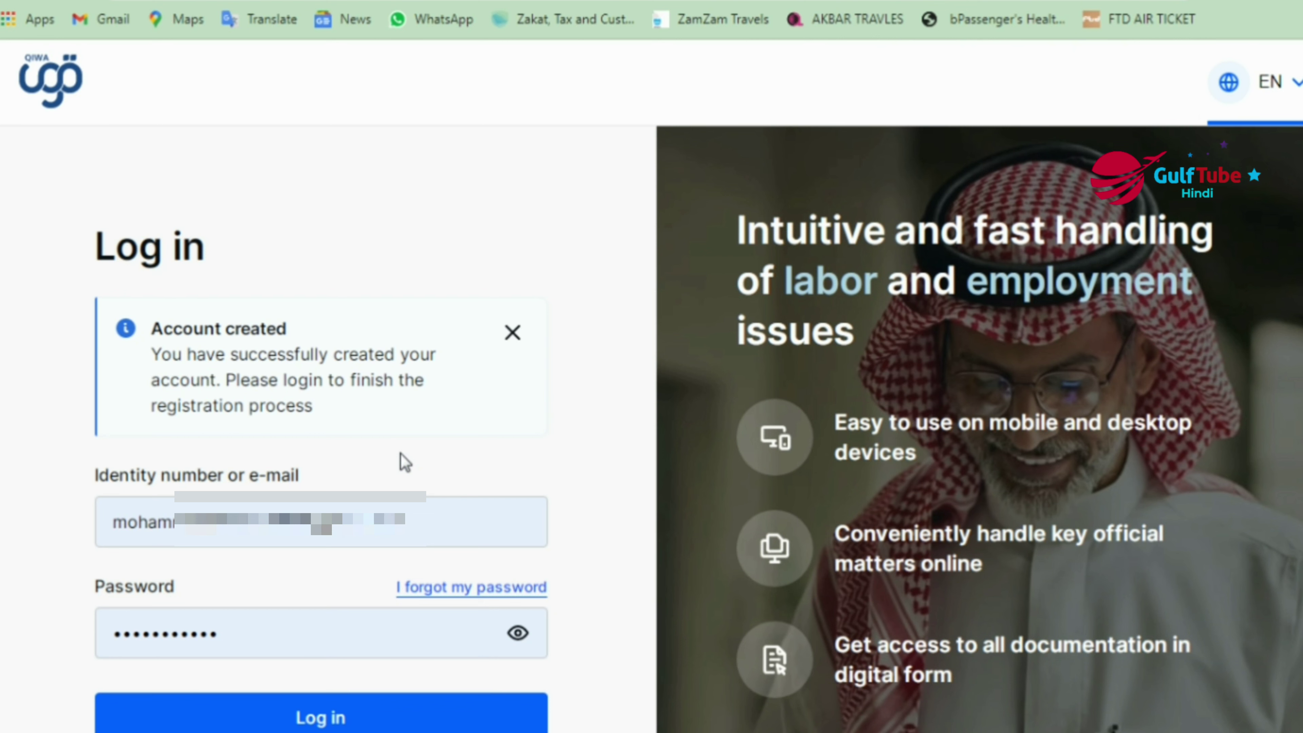
{"action": "scroll", "coordinate": [405, 513], "scroll_direction": "down", "scroll_amount": 4}
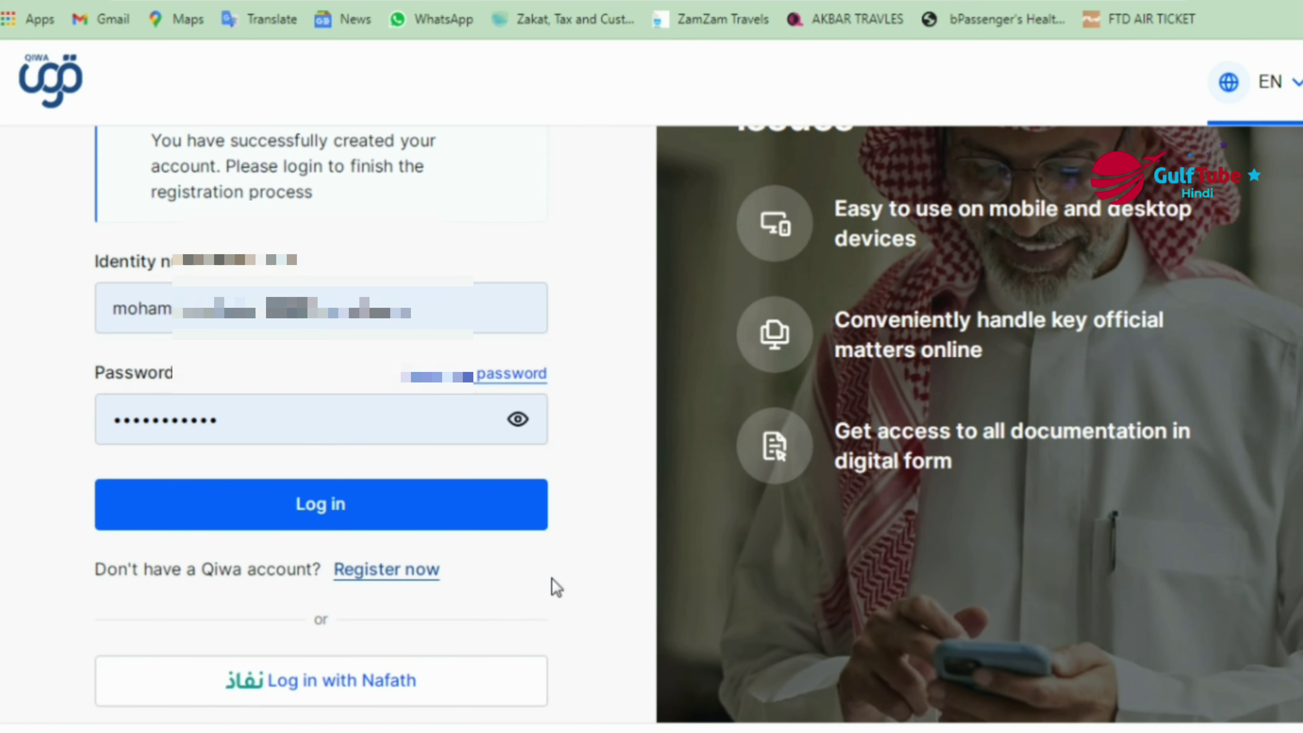
{"action": "left_click", "coordinate": [299, 503]}
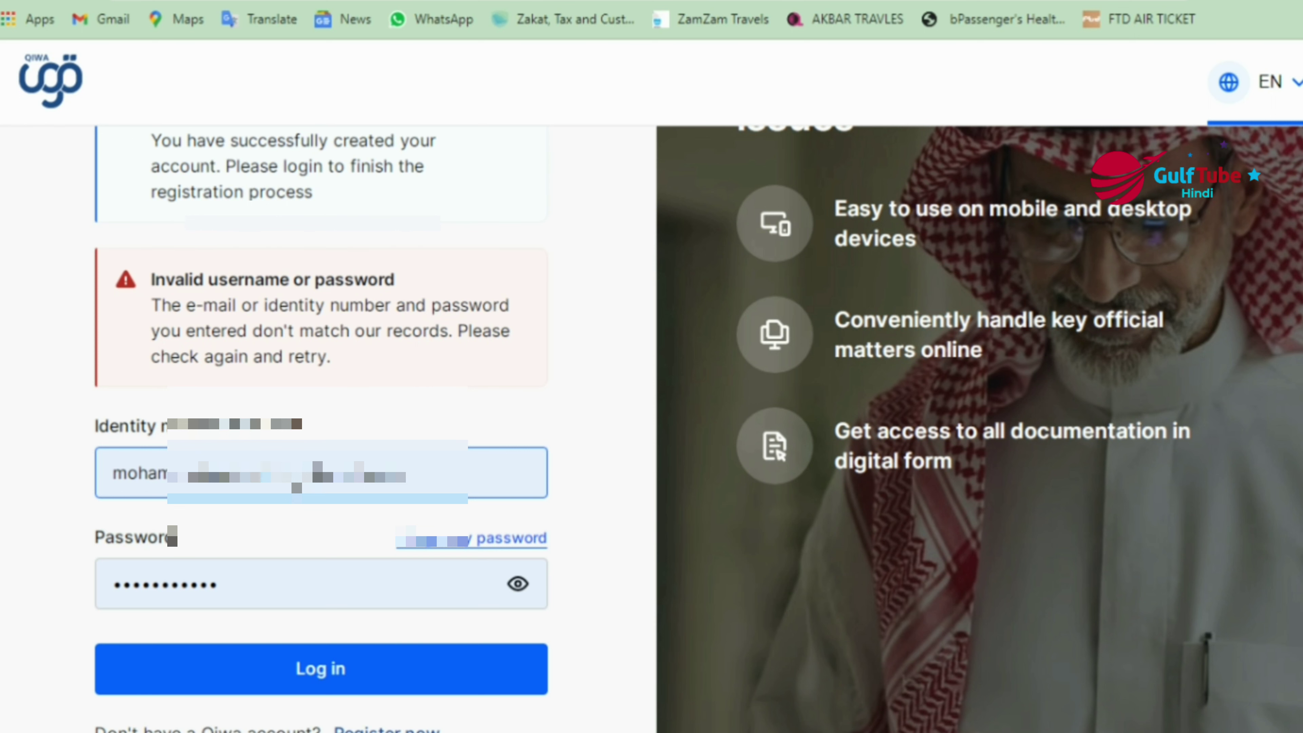
Retry the login using the identity number instead of the e-mail.
{"action": "scroll", "coordinate": [519, 482], "scroll_direction": "down", "scroll_amount": 2}
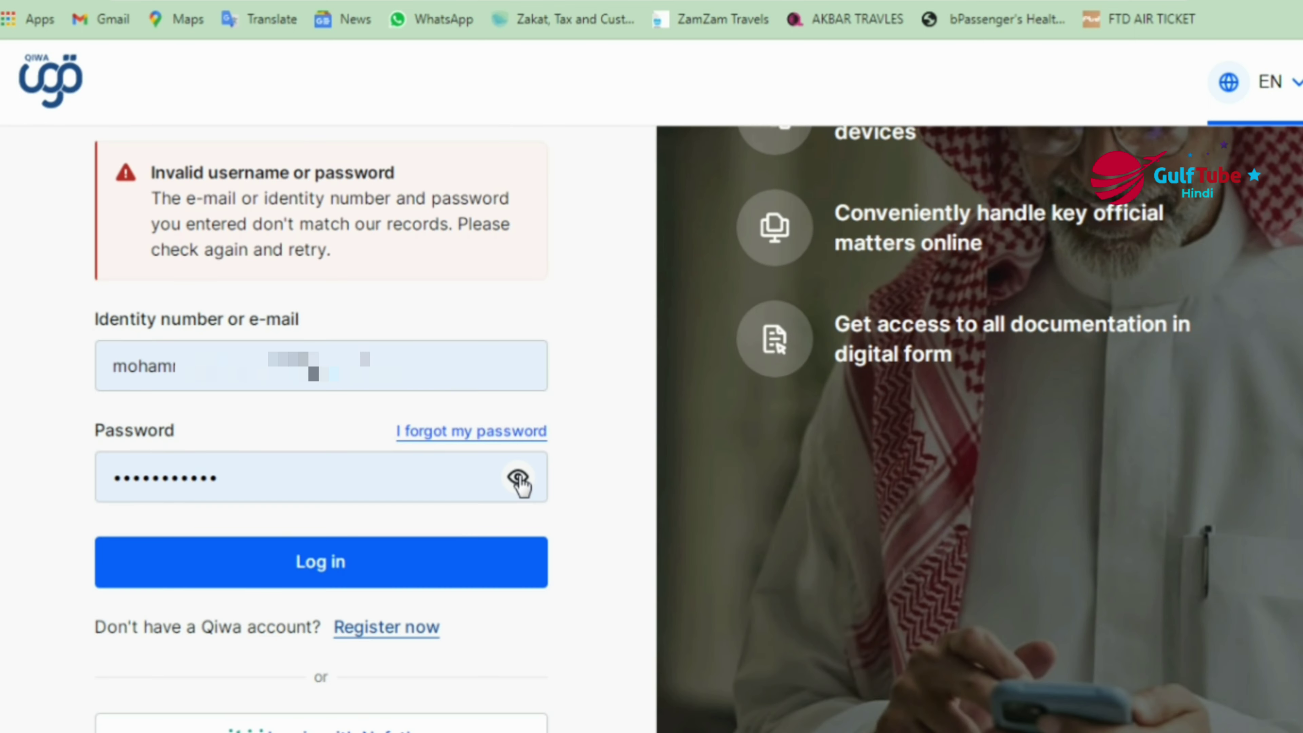
{"action": "scroll", "coordinate": [519, 482], "scroll_direction": "down", "scroll_amount": 2}
{"action": "left_click", "coordinate": [521, 477]}
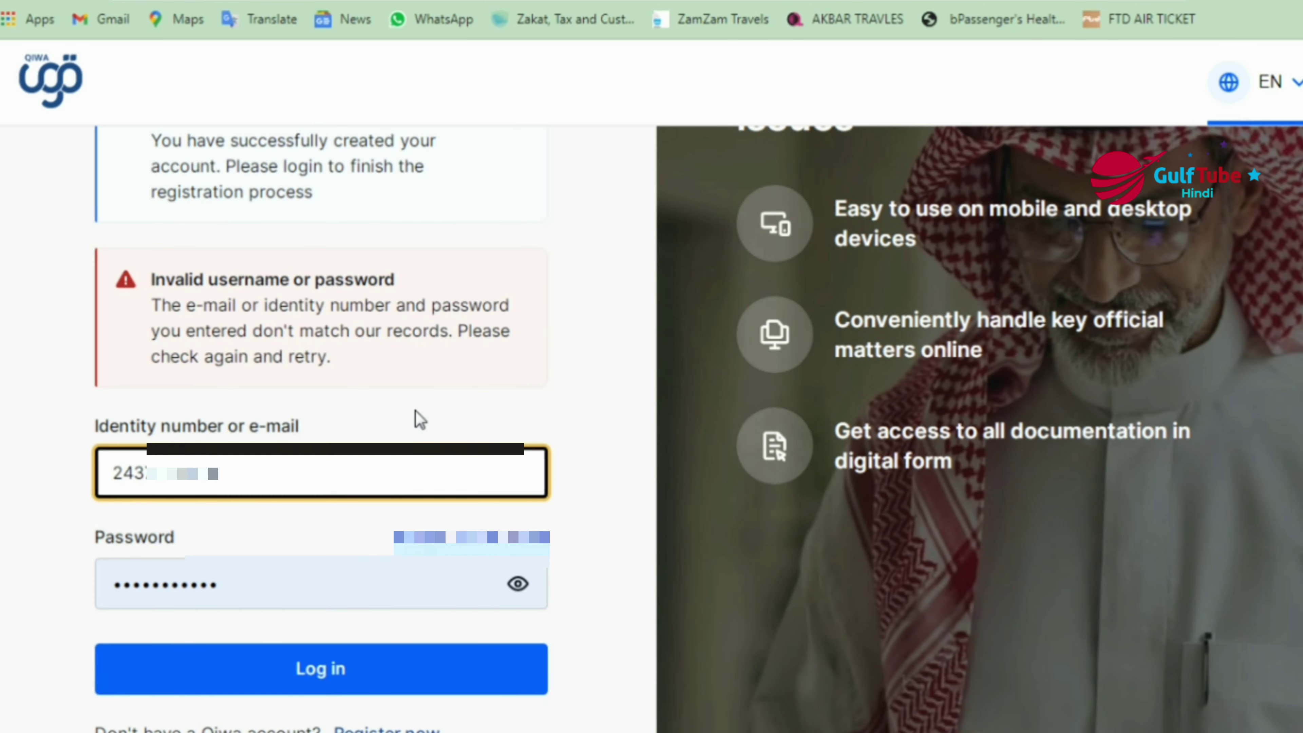
{"action": "left_click", "coordinate": [430, 387]}
{"action": "scroll", "coordinate": [399, 441], "scroll_direction": "down", "scroll_amount": 2}
{"action": "scroll", "coordinate": [395, 452], "scroll_direction": "down", "scroll_amount": 1}
{"action": "left_click", "coordinate": [299, 559]}
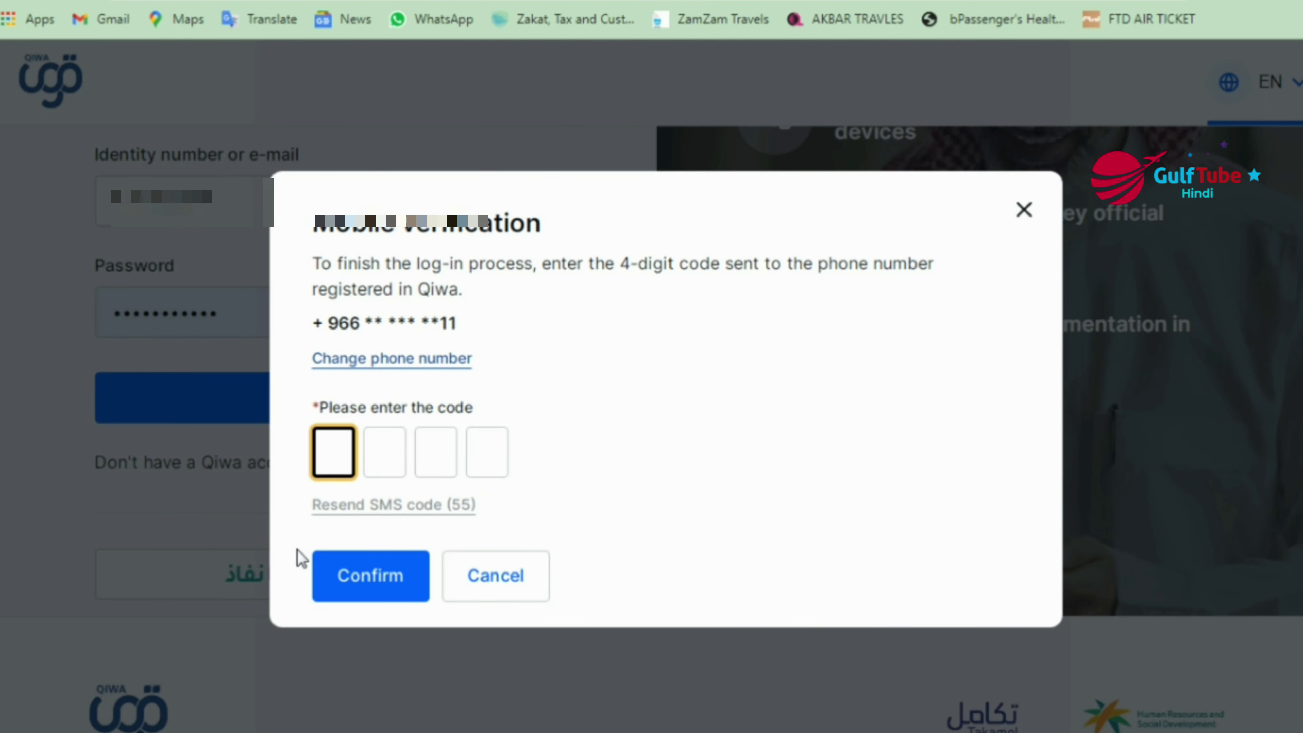
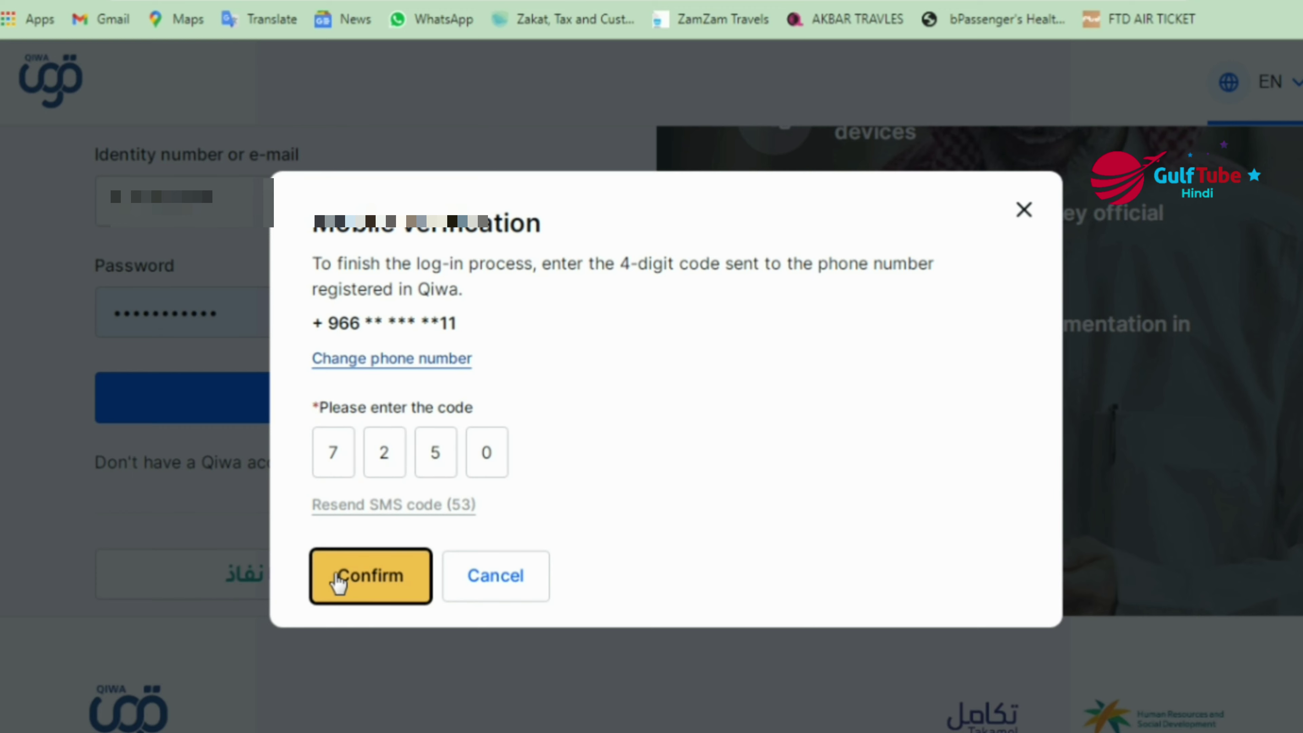
Confirm the 4-digit login SMS code and save the updated password in Chrome.
{"action": "left_click", "coordinate": [338, 579]}
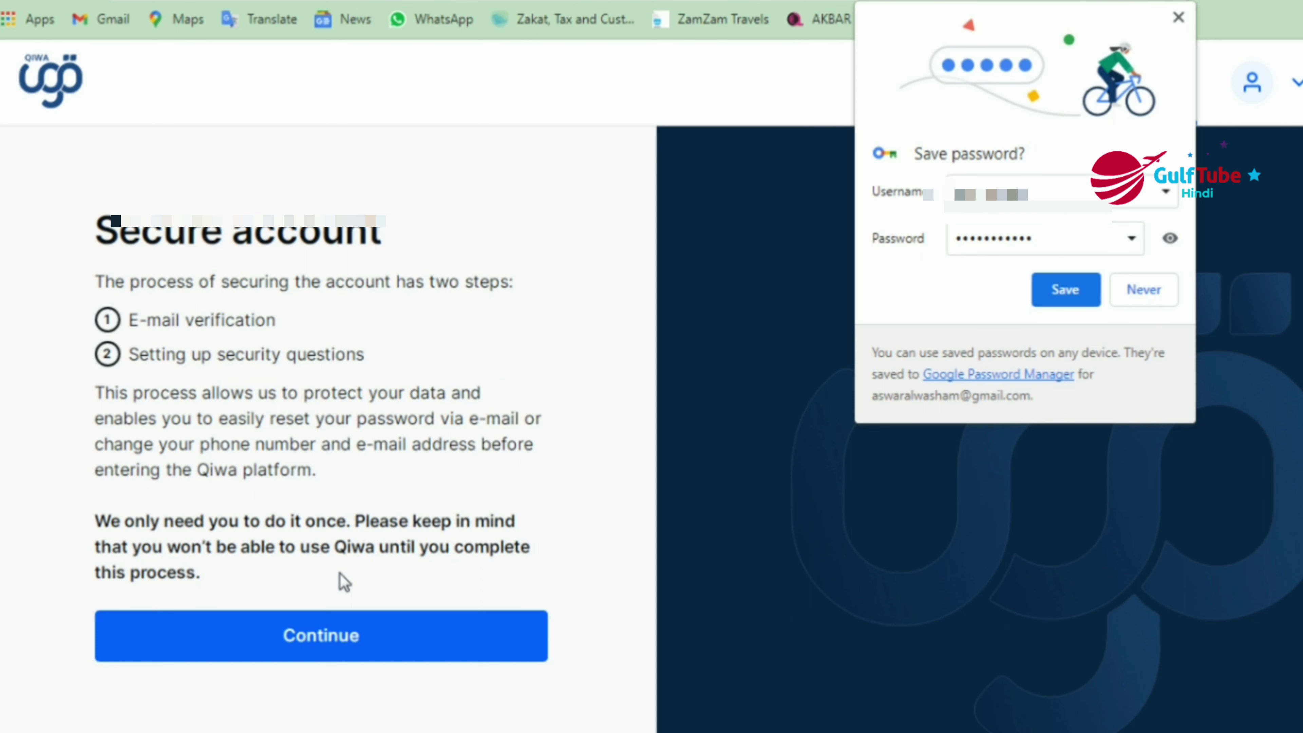
{"action": "left_click", "coordinate": [1066, 293]}
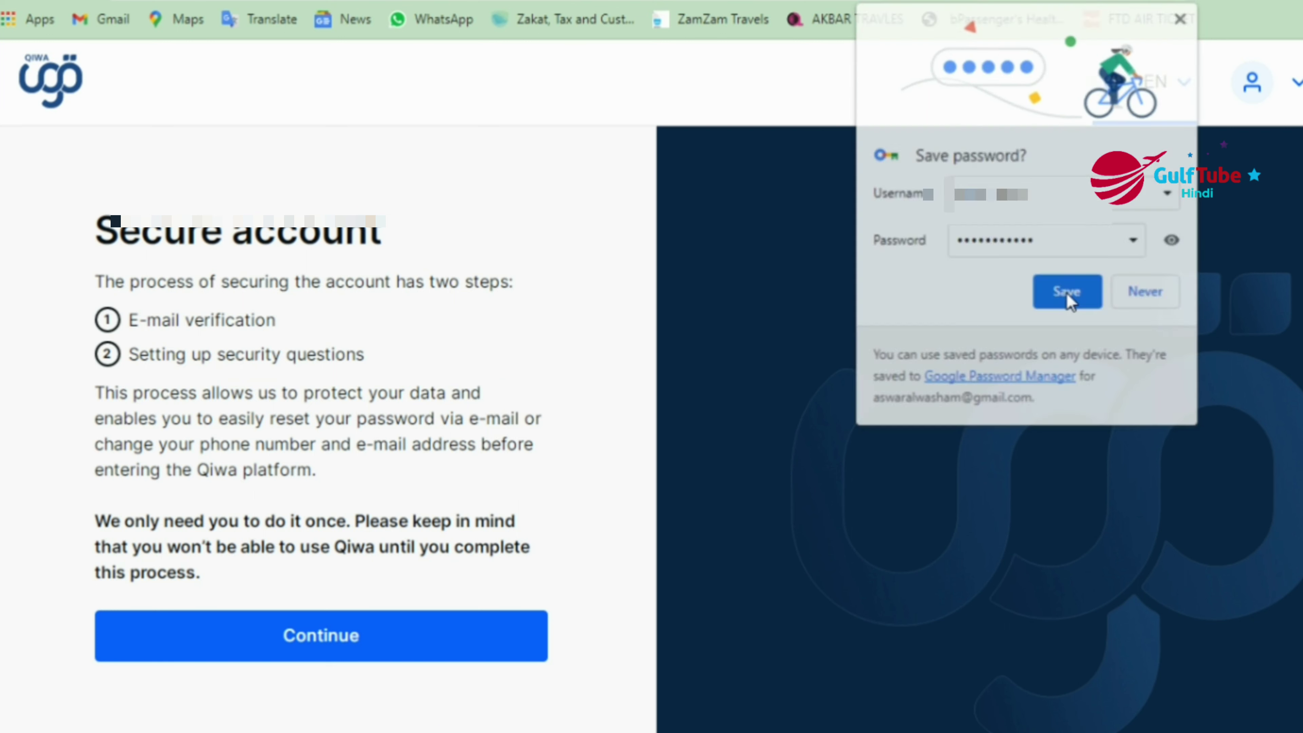
Start securing the account and confirm the e-mail verification code.
{"action": "left_click", "coordinate": [345, 643]}
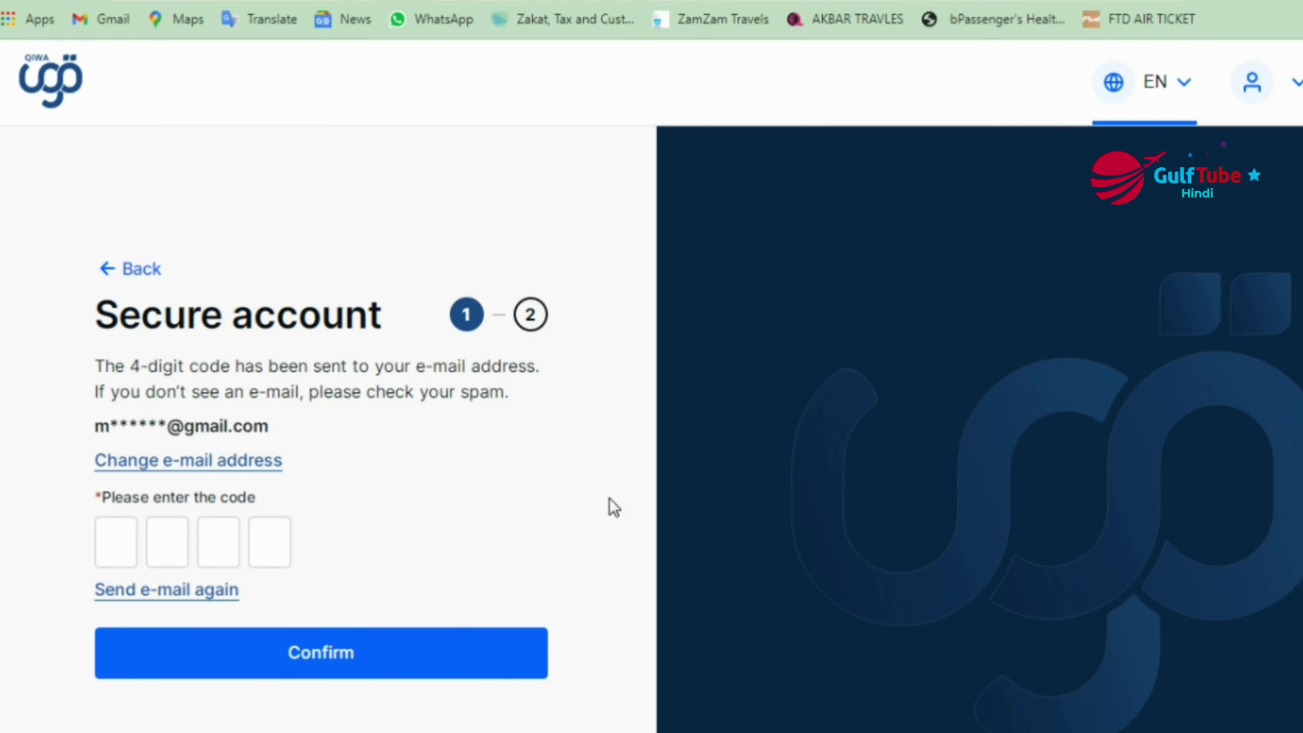
{"action": "left_click", "coordinate": [104, 542]}
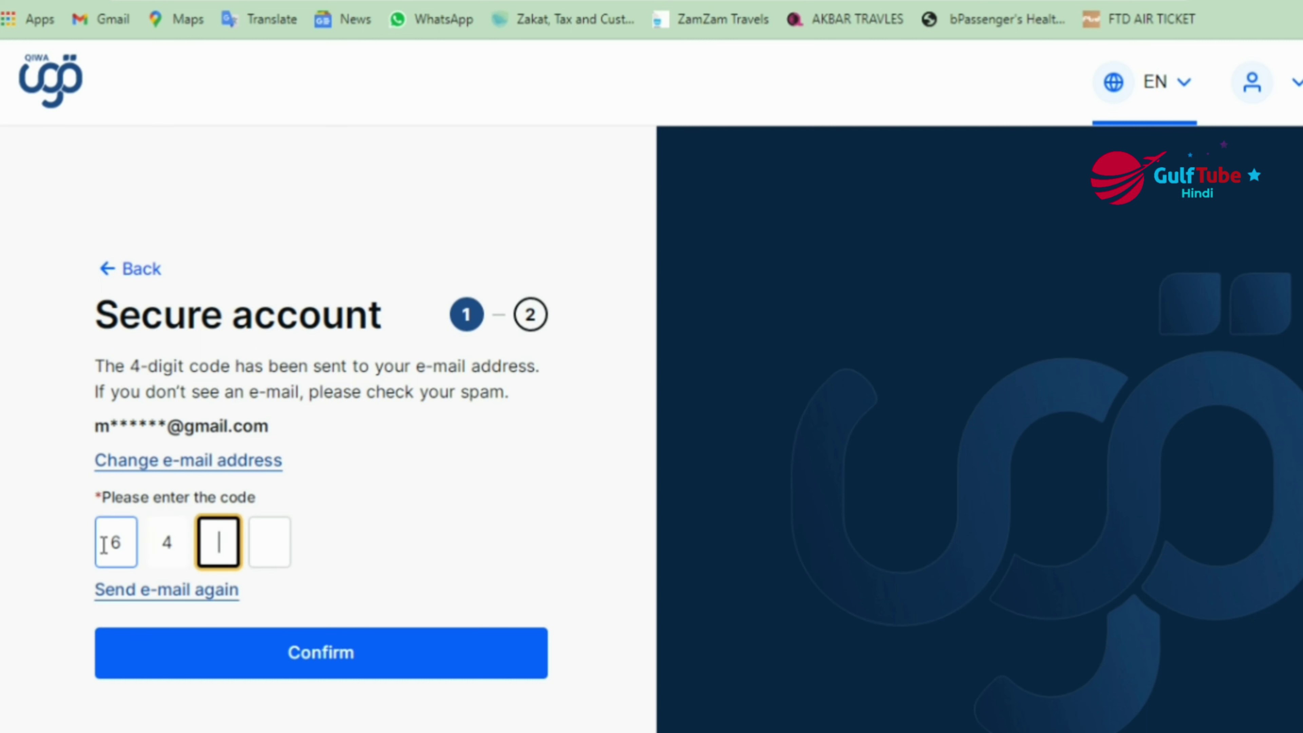
{"action": "left_click", "coordinate": [227, 649]}
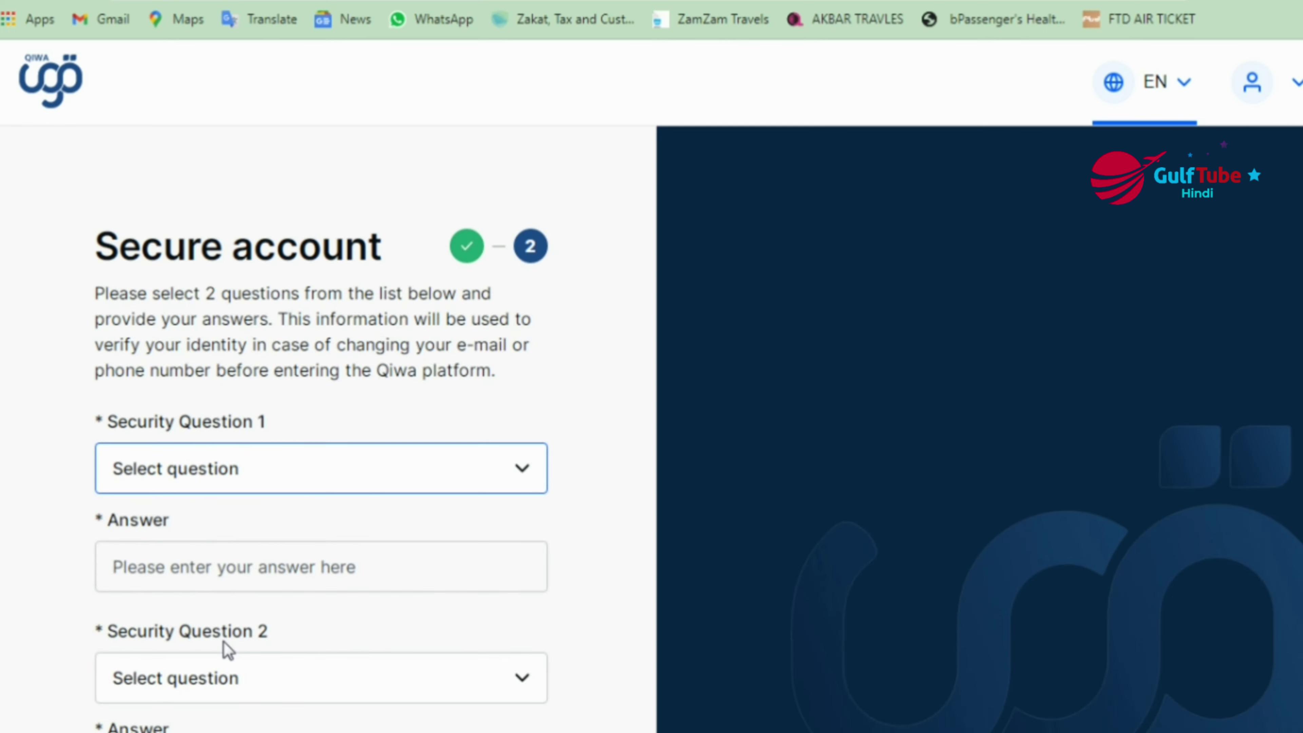
Set Security Question 1 to Mothers first name and type the mother's first name.
{"action": "left_click", "coordinate": [275, 469]}
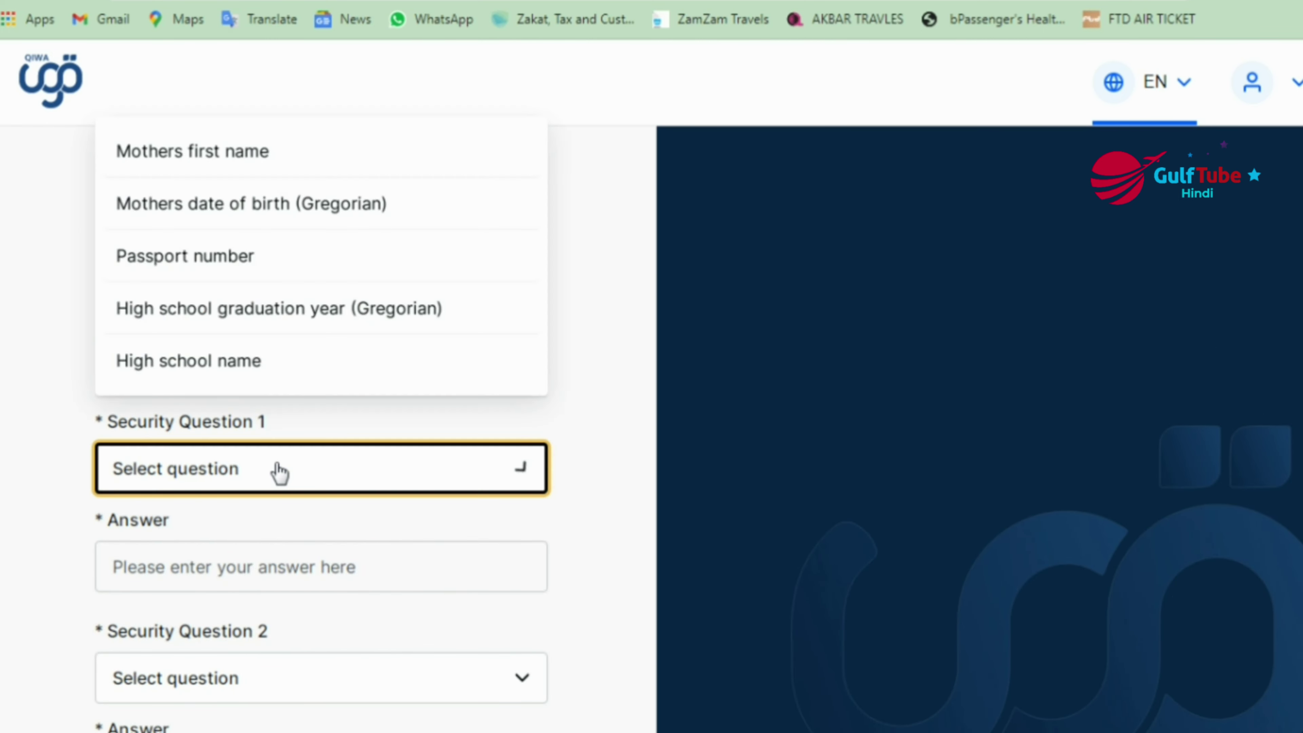
{"action": "left_click", "coordinate": [241, 172]}
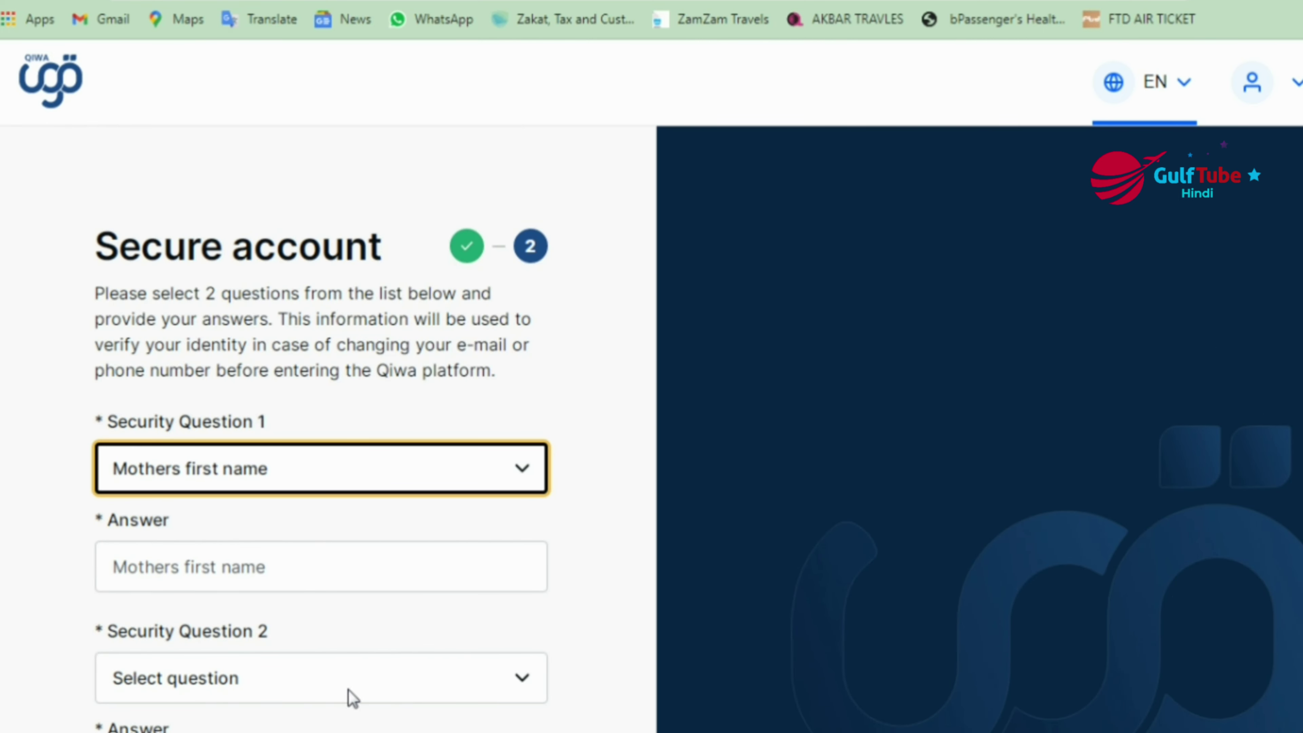
{"action": "left_click", "coordinate": [190, 567]}
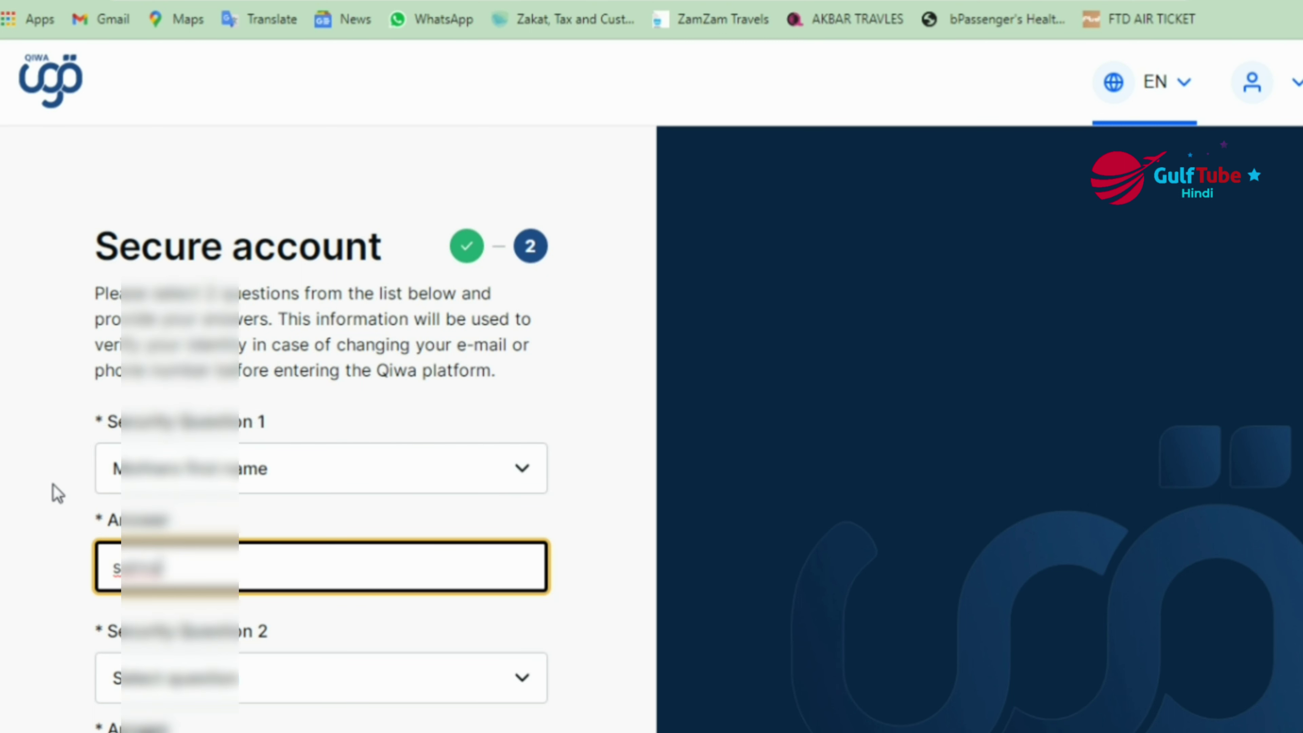
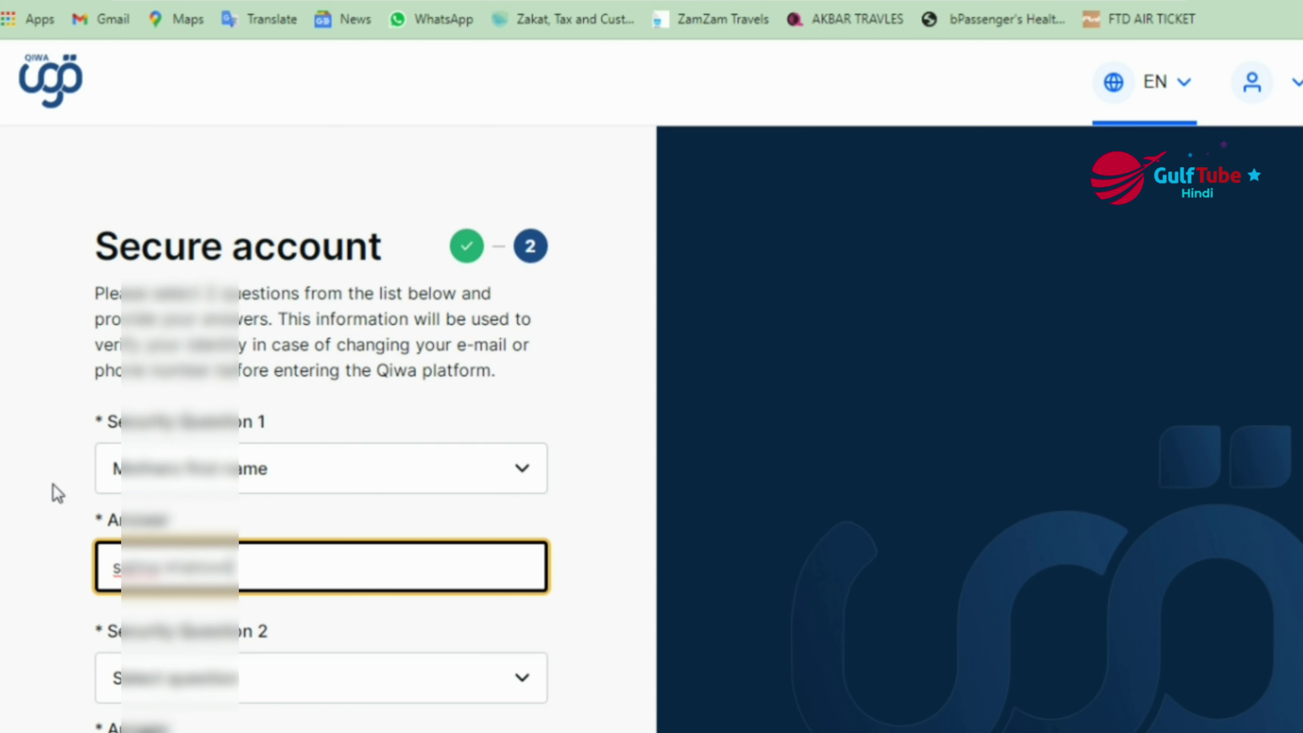
Set Security Question 2 to Passport number, enter the passport number, and save answers.
{"action": "scroll", "coordinate": [57, 492], "scroll_direction": "down", "scroll_amount": 4}
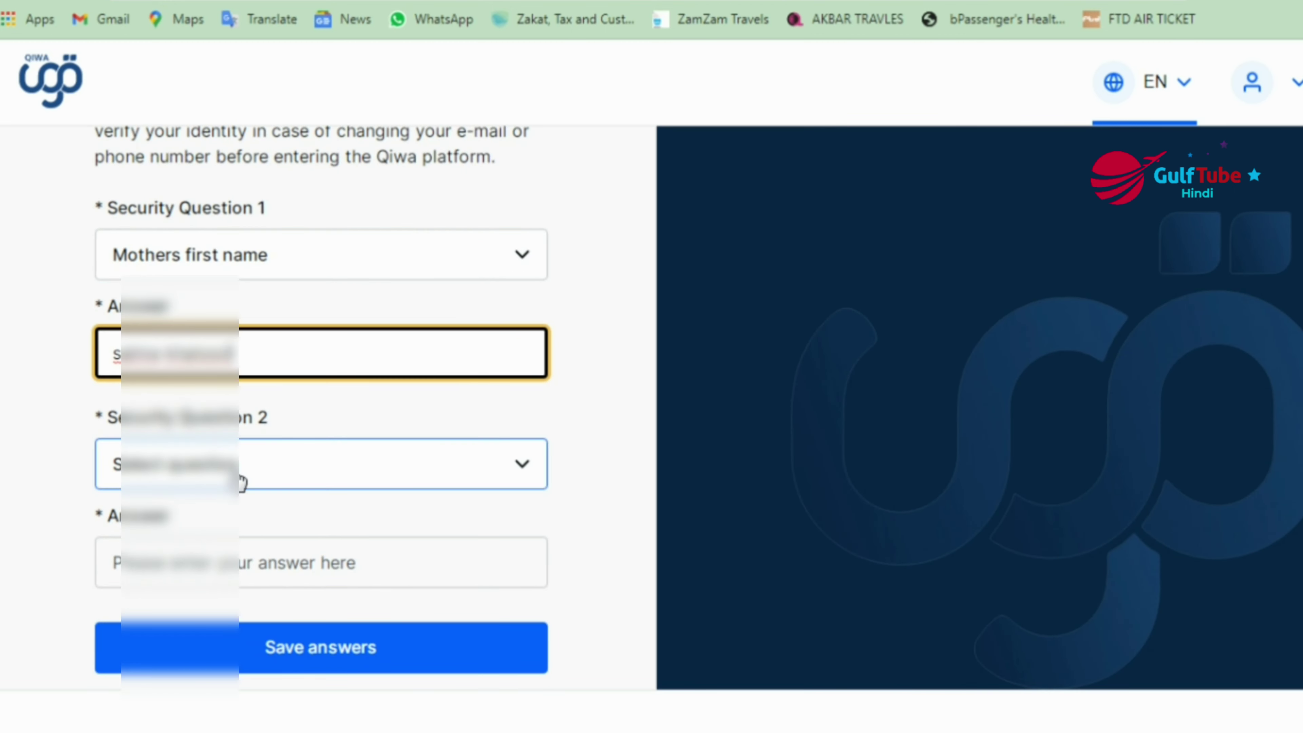
{"action": "left_click", "coordinate": [242, 478]}
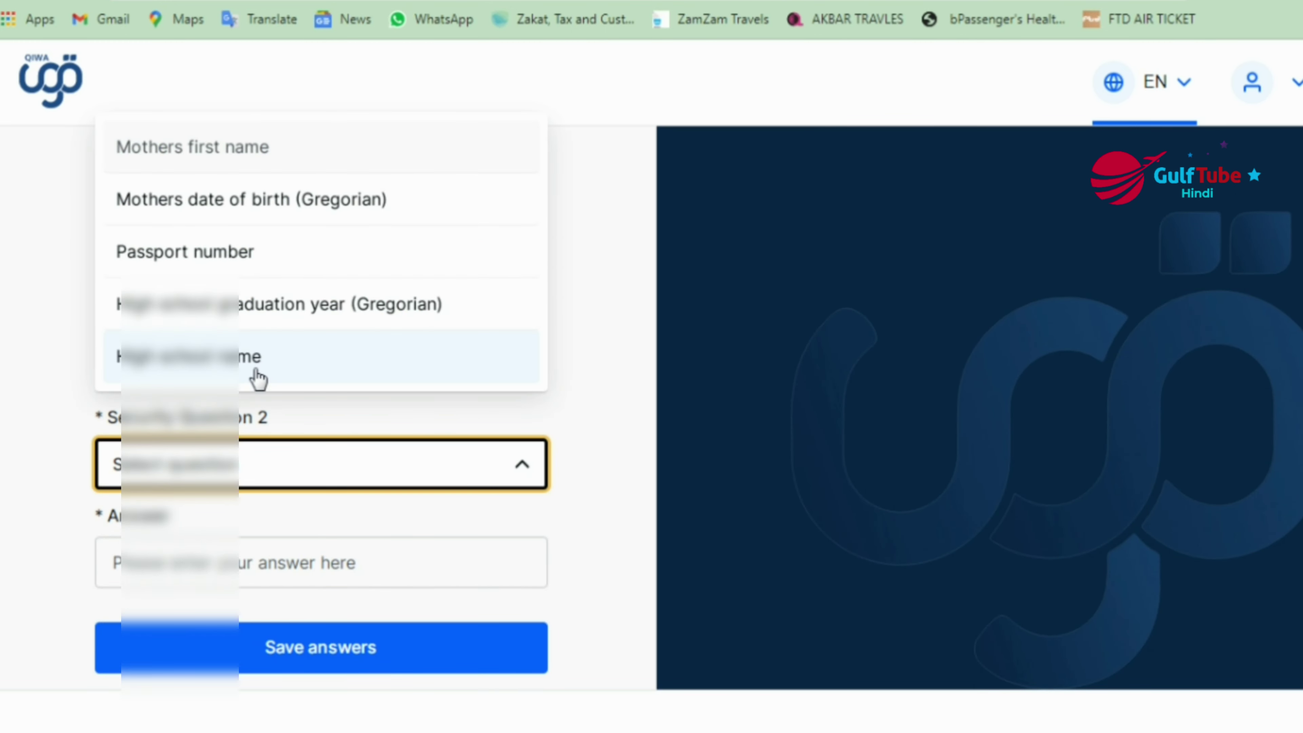
{"action": "left_click", "coordinate": [286, 257]}
{"action": "key", "text": "Tab"}
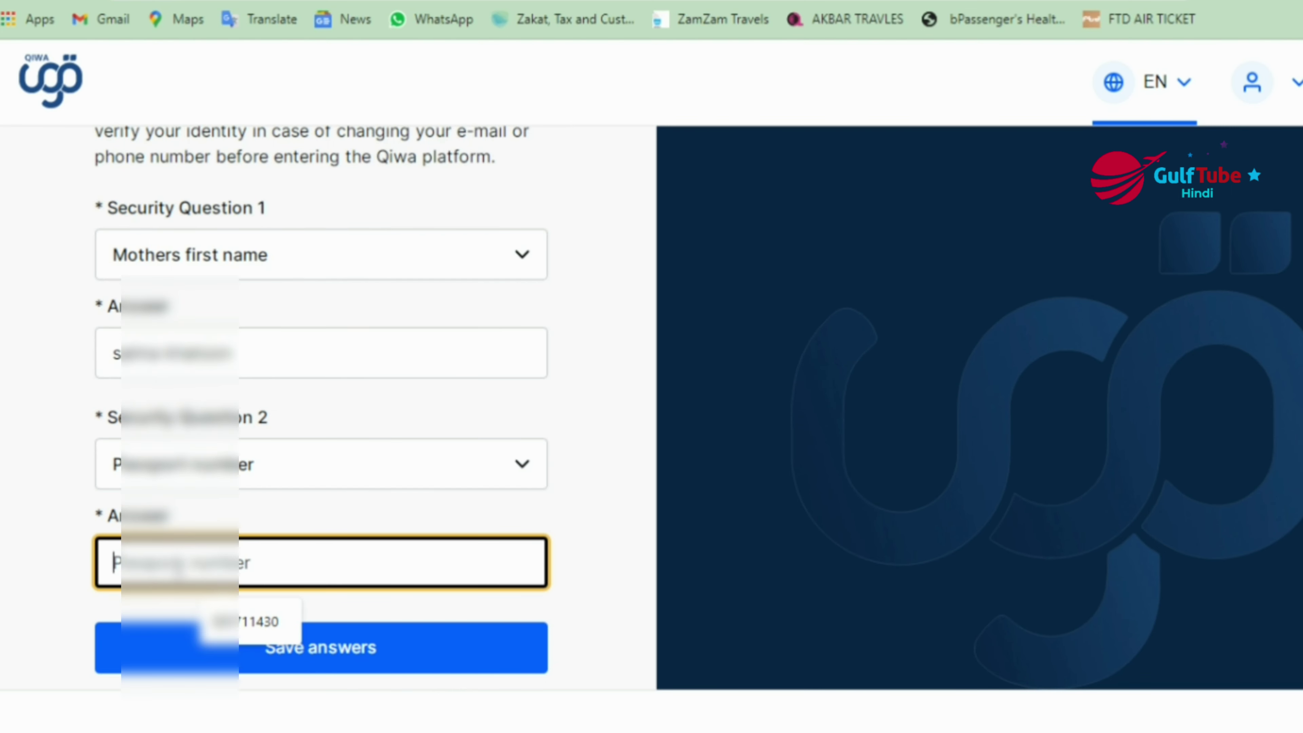
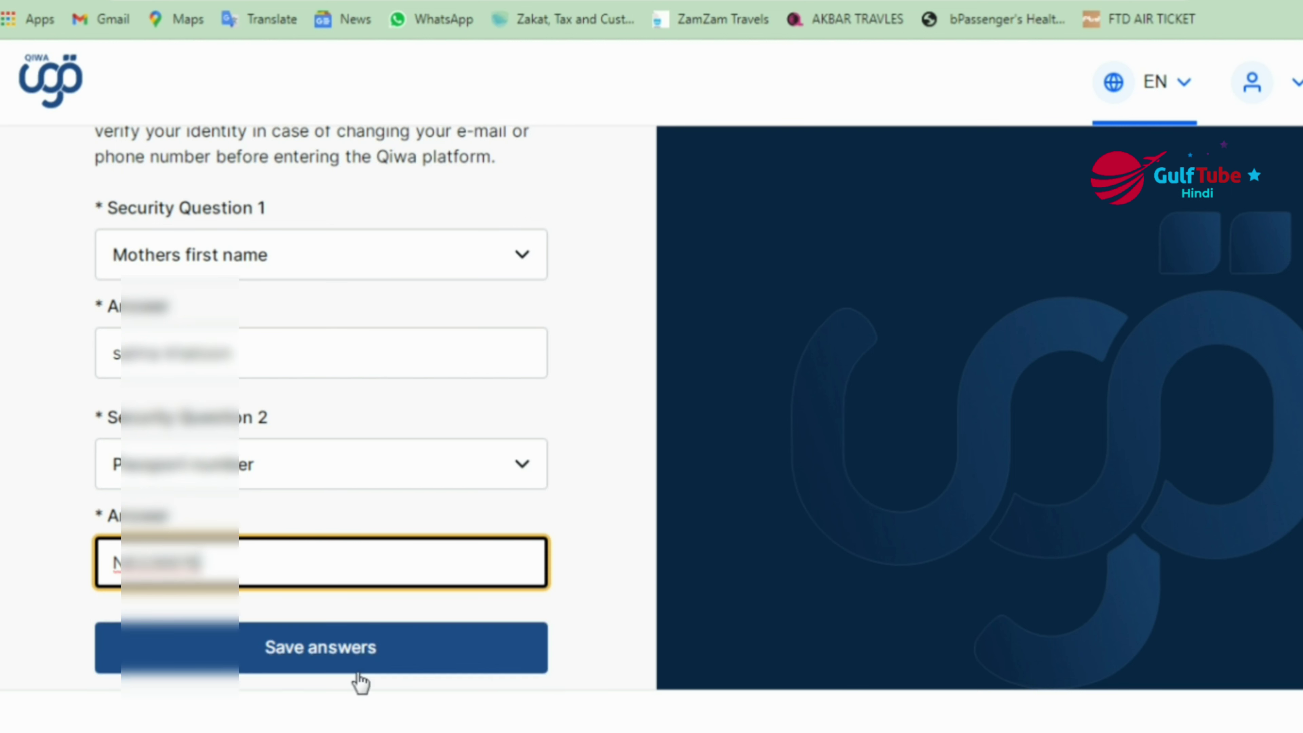
{"action": "left_click", "coordinate": [349, 646]}
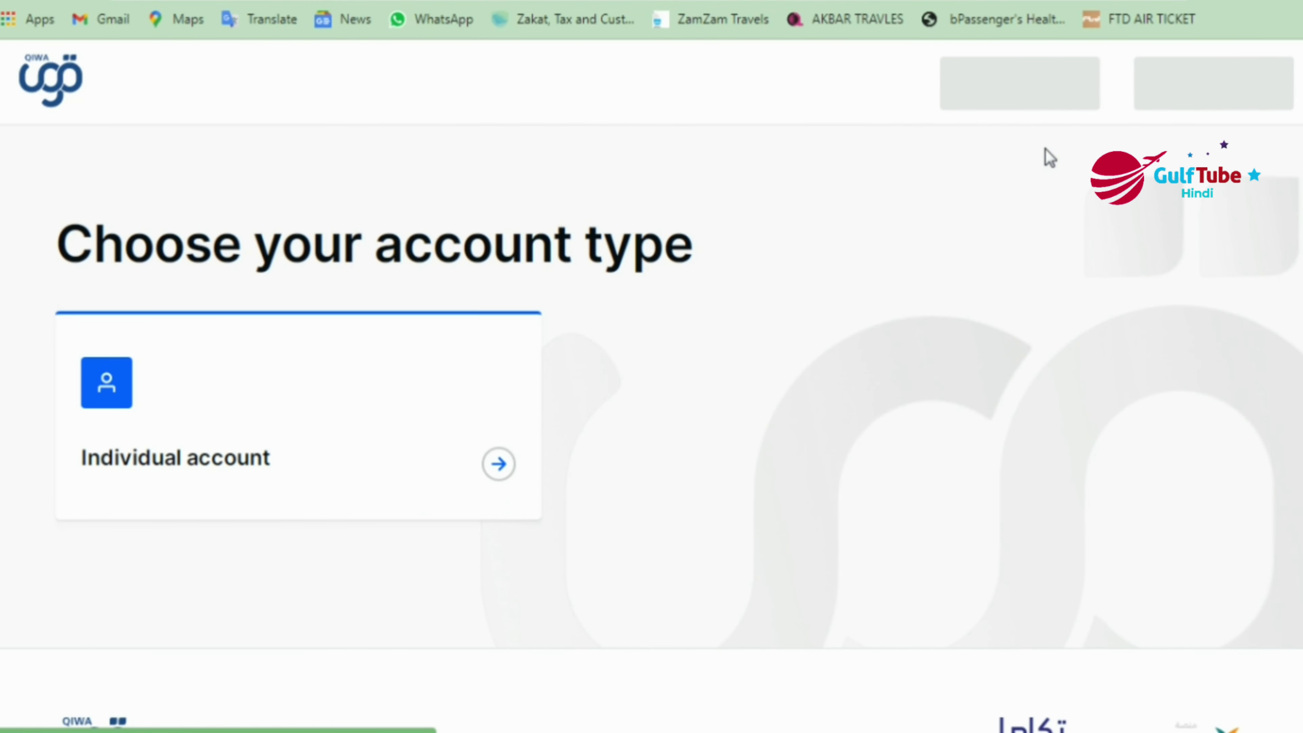
Continue as an Individual account, dismiss the Qiwa 2.0 introduction, and scroll the current-job page.
{"action": "left_click", "coordinate": [501, 470]}
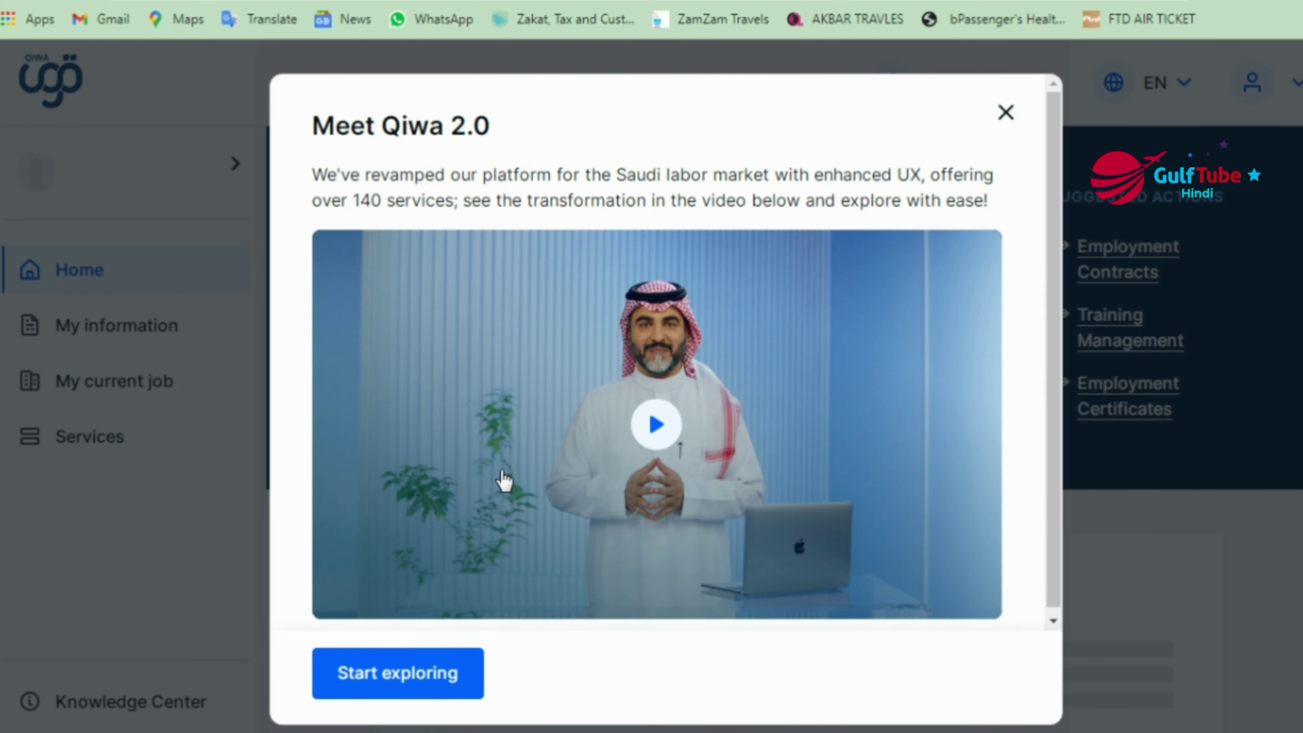
{"action": "left_click", "coordinate": [1004, 119]}
{"action": "scroll", "coordinate": [686, 407], "scroll_direction": "down", "scroll_amount": 4}
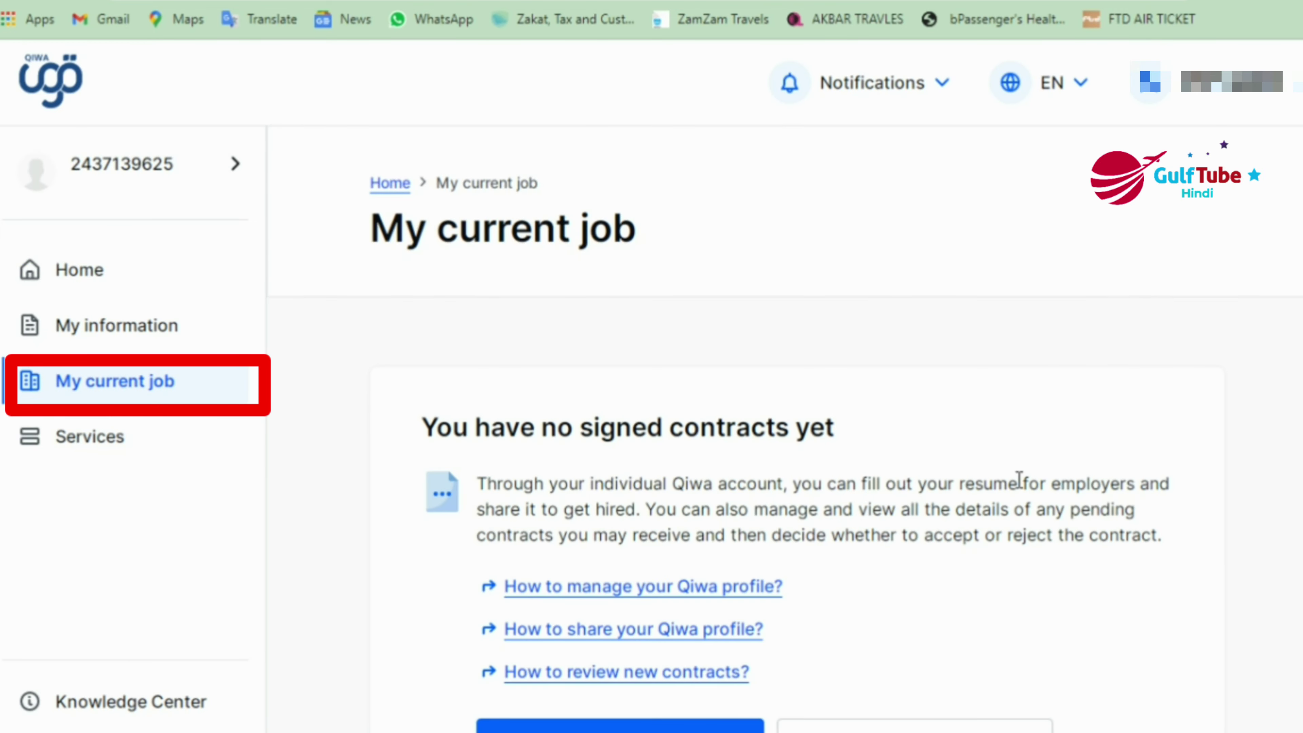
{"action": "scroll", "coordinate": [927, 307], "scroll_direction": "down", "scroll_amount": 2}
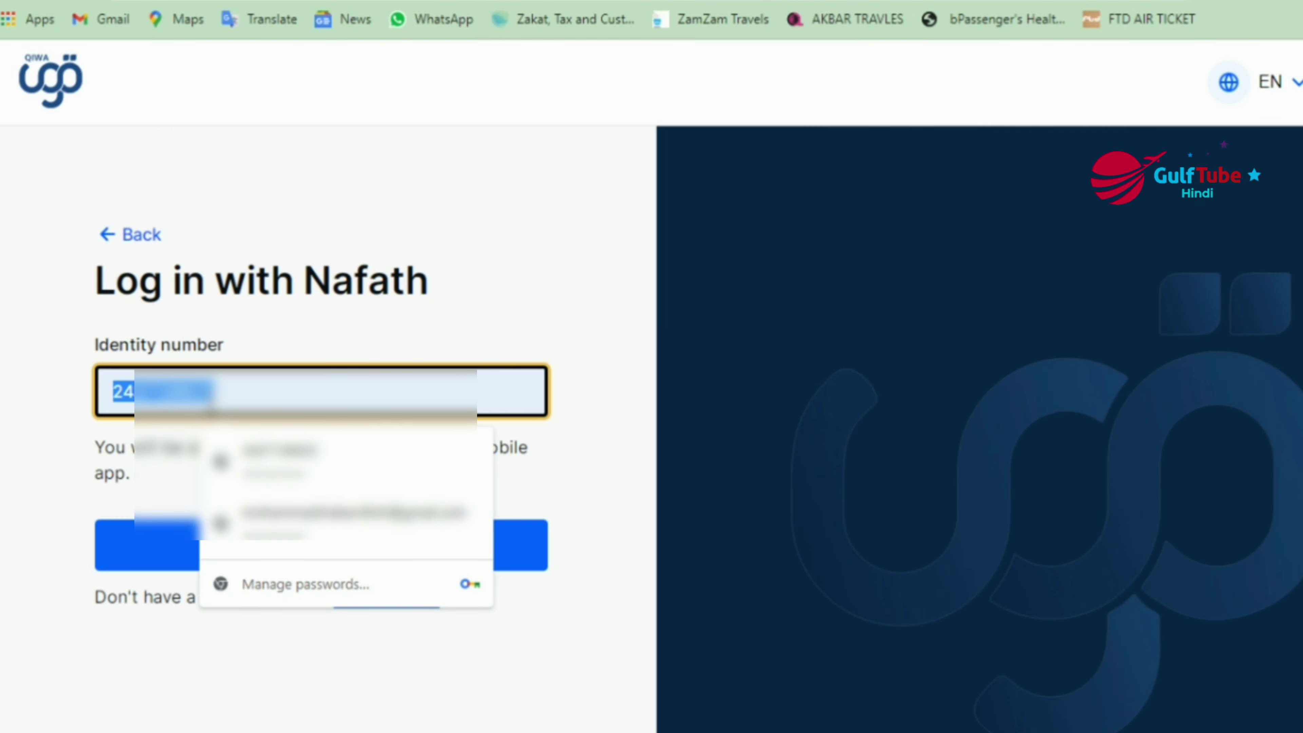
Paste the other identity number and continue with Nafath authentication.
{"action": "key", "text": "ctrl+v"}
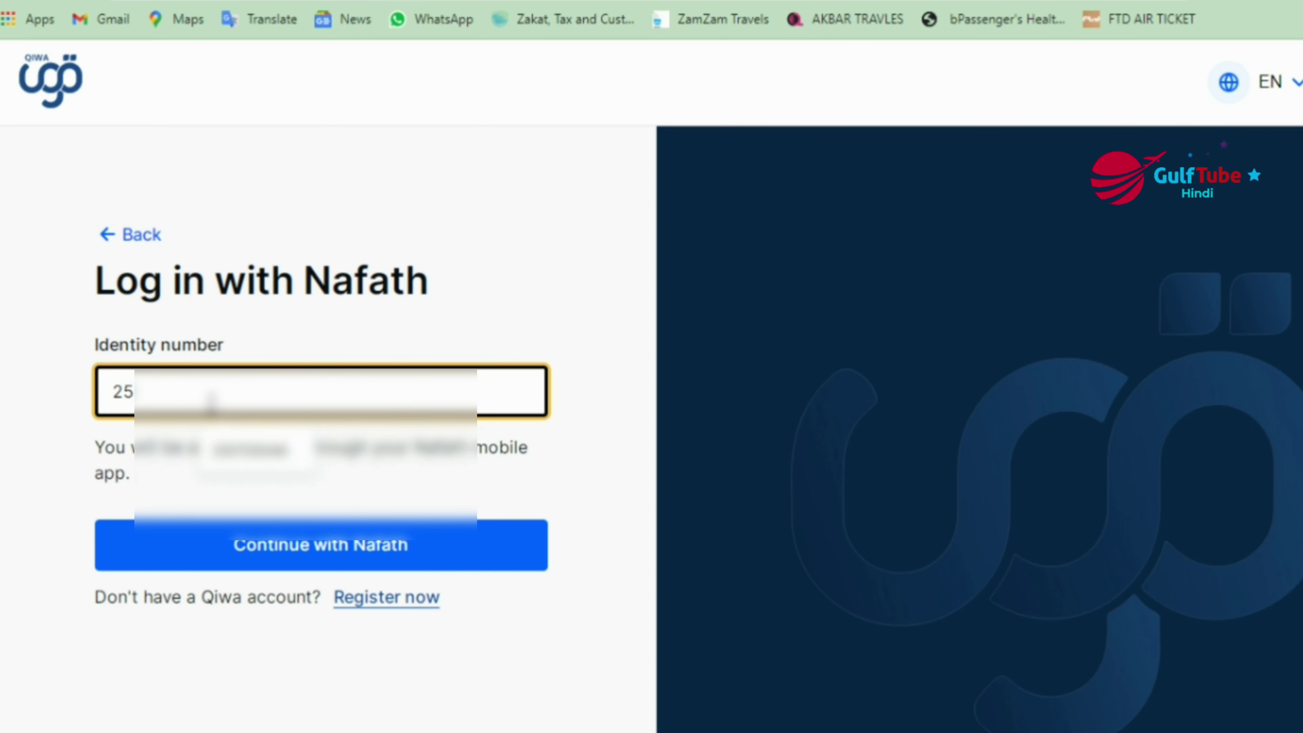
{"action": "left_click", "coordinate": [251, 542]}
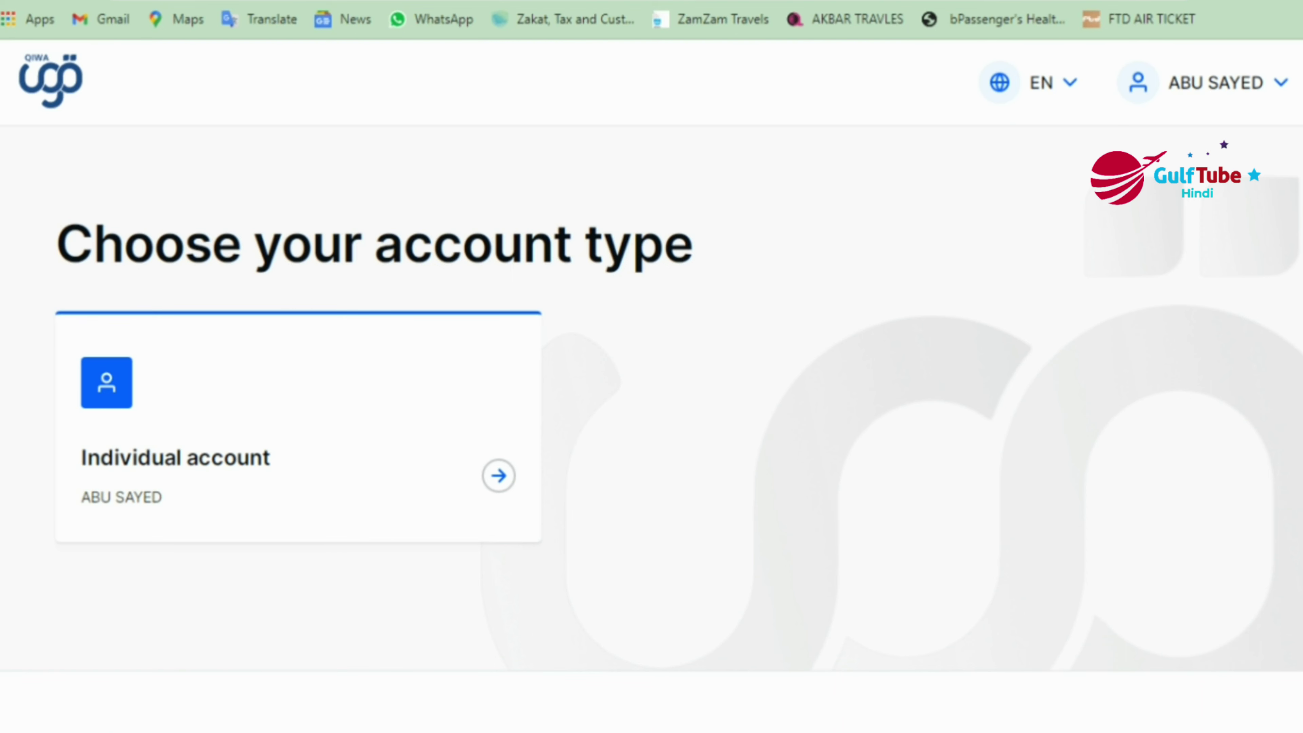
Enter the Individual account, confirm the 4-digit SMS code, and open My current job.
{"action": "left_click", "coordinate": [500, 485]}
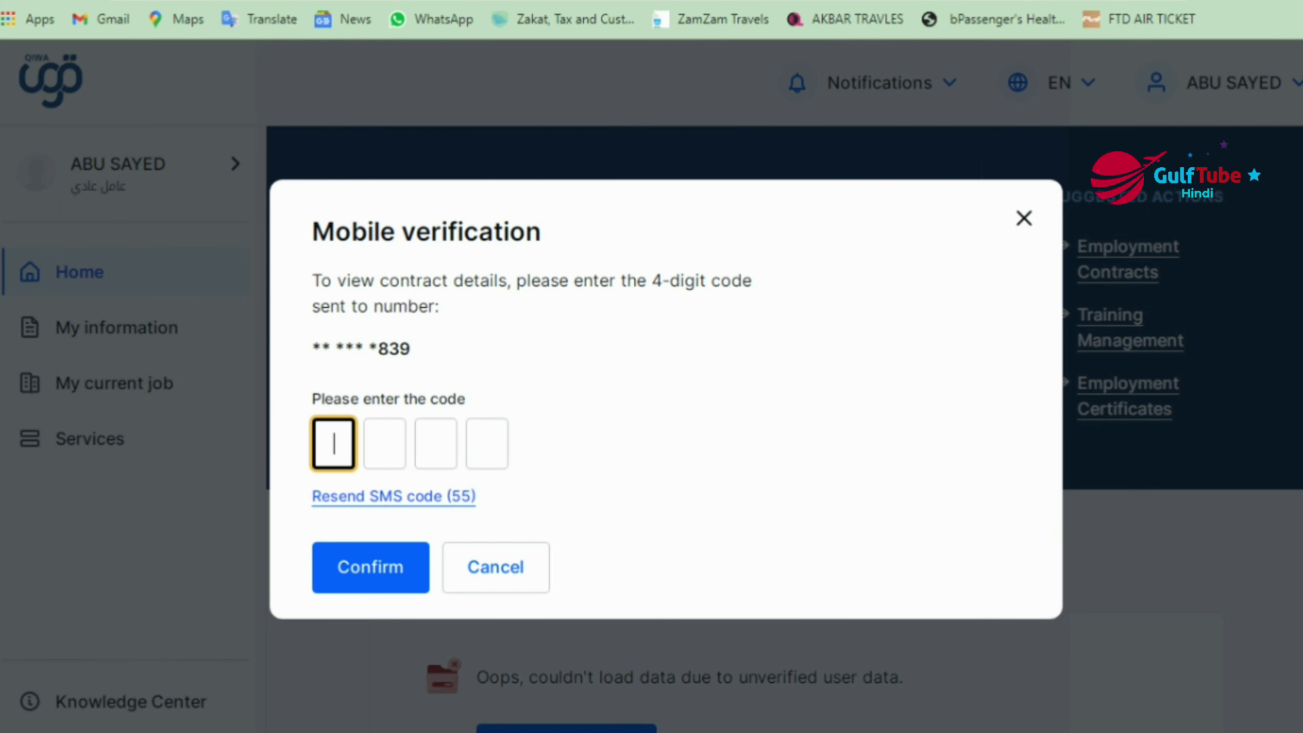
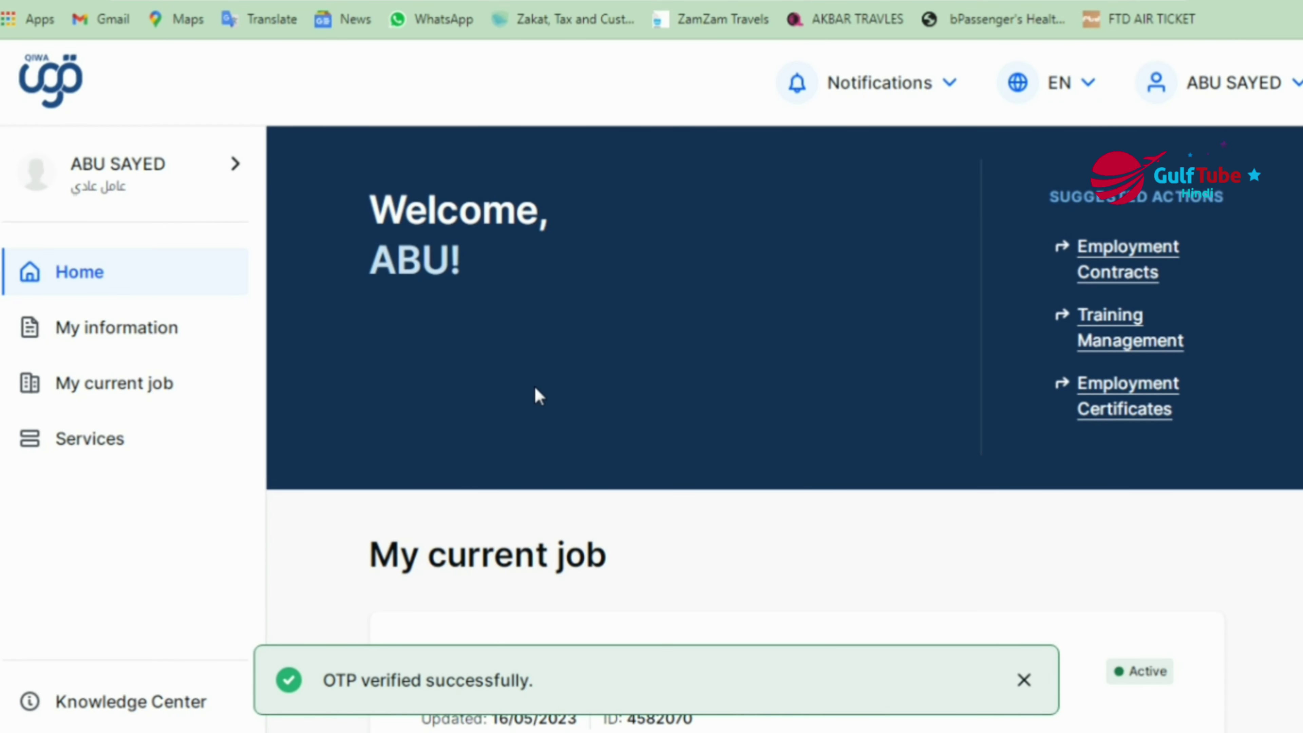
{"action": "scroll", "coordinate": [533, 391], "scroll_direction": "down", "scroll_amount": 5}
{"action": "left_click", "coordinate": [113, 397]}
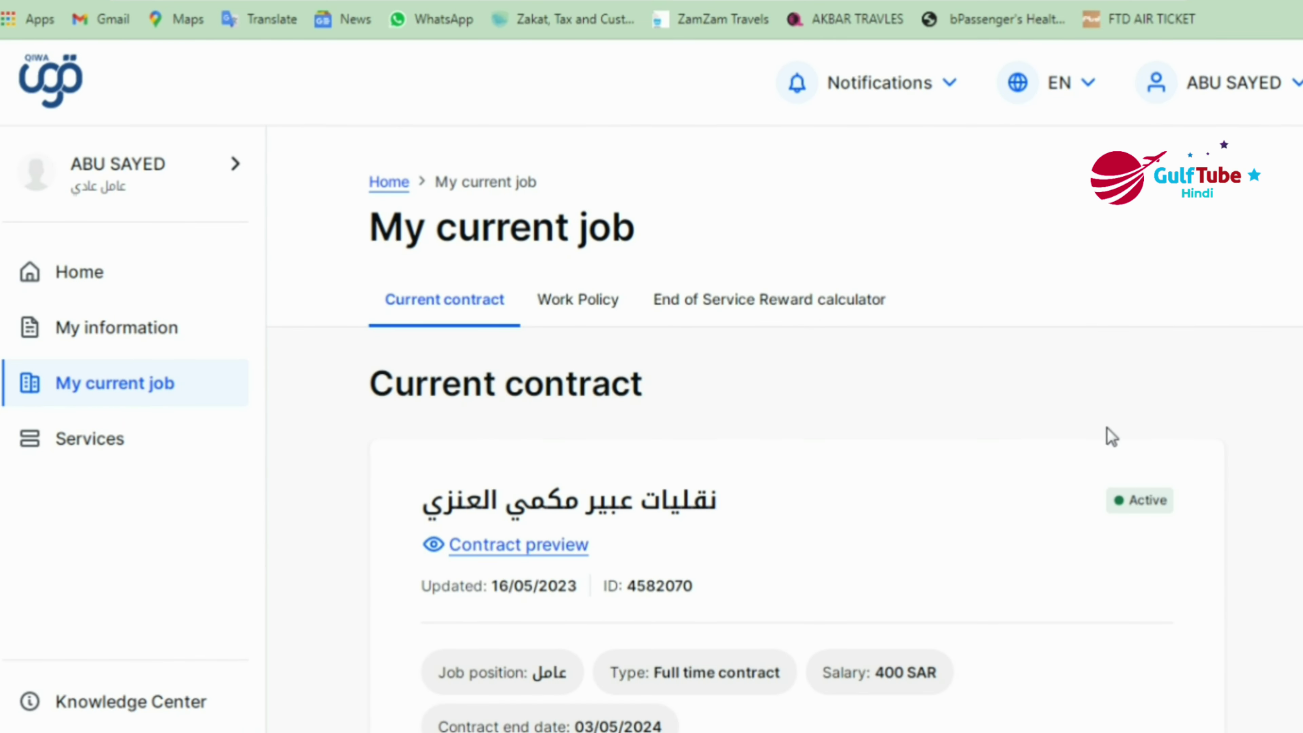
Scroll the Current contract tab and highlight the 03/05/2024 end date.
{"action": "scroll", "coordinate": [982, 402], "scroll_direction": "down", "scroll_amount": 4}
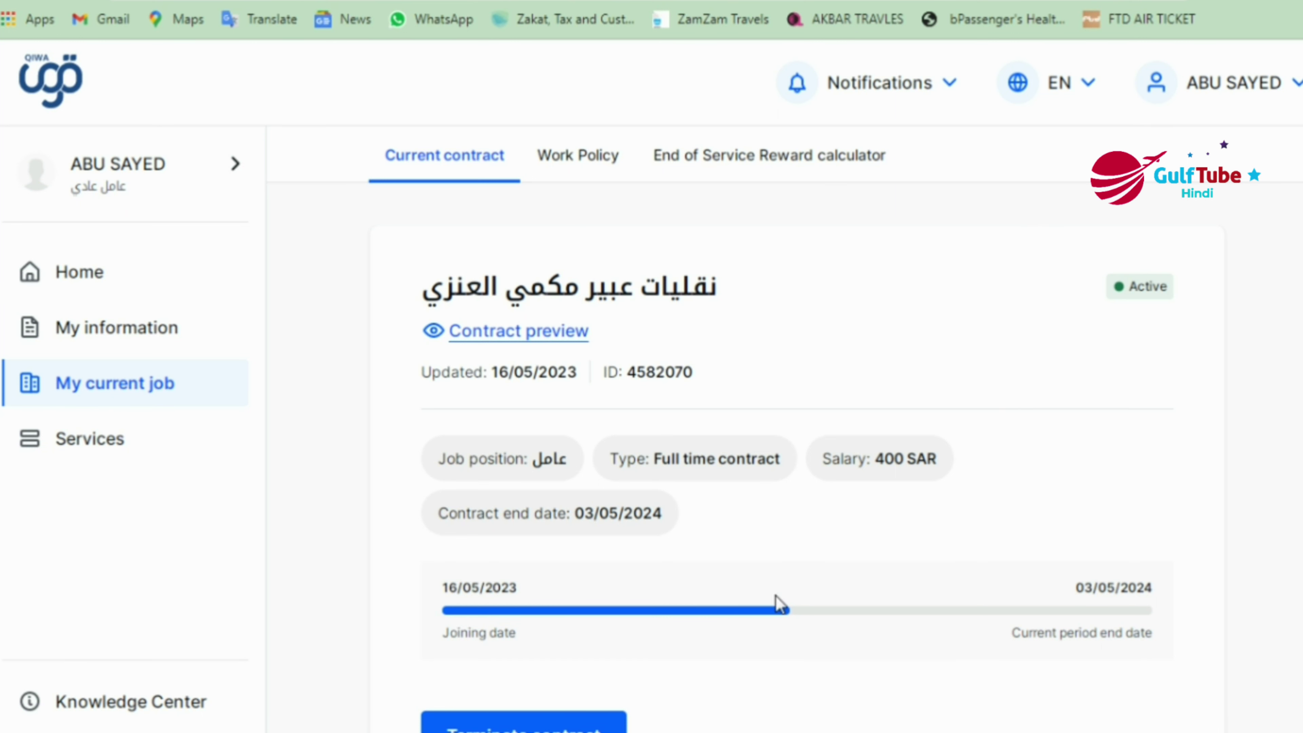
{"action": "triple_click", "coordinate": [1109, 595]}
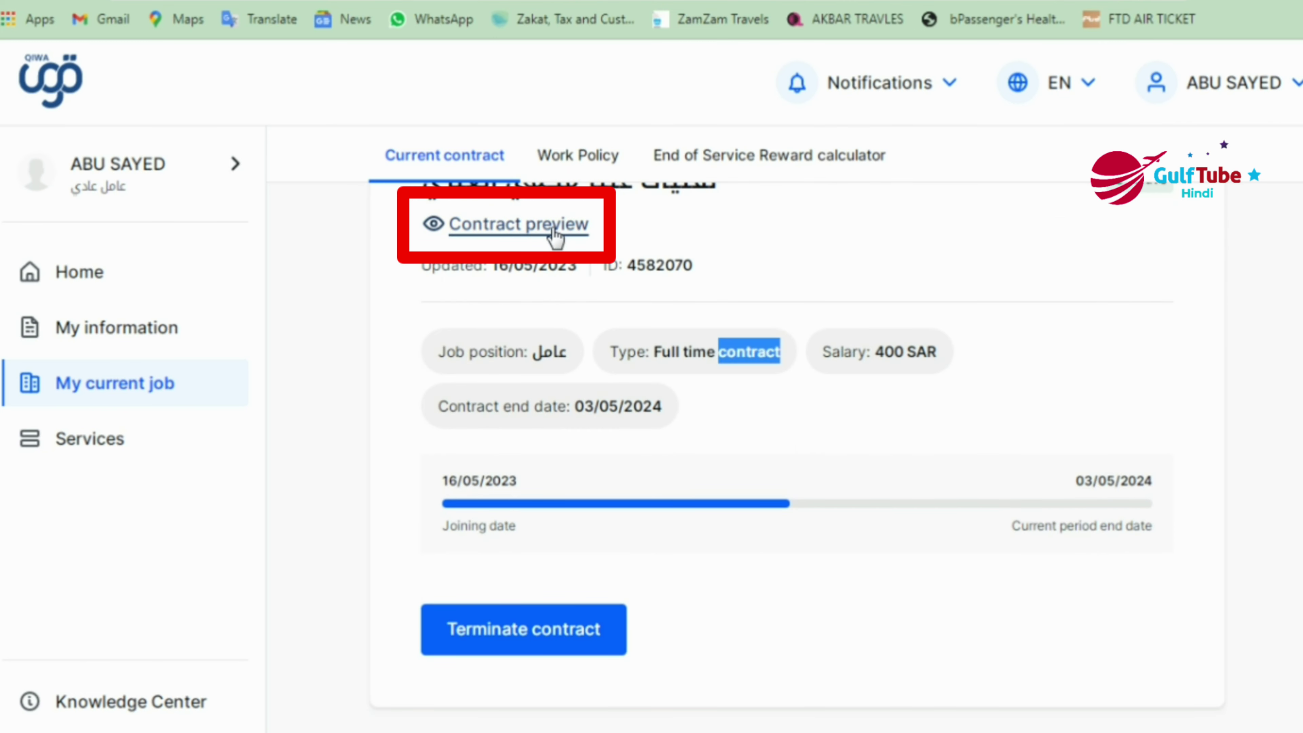
{"action": "left_click", "coordinate": [551, 233]}
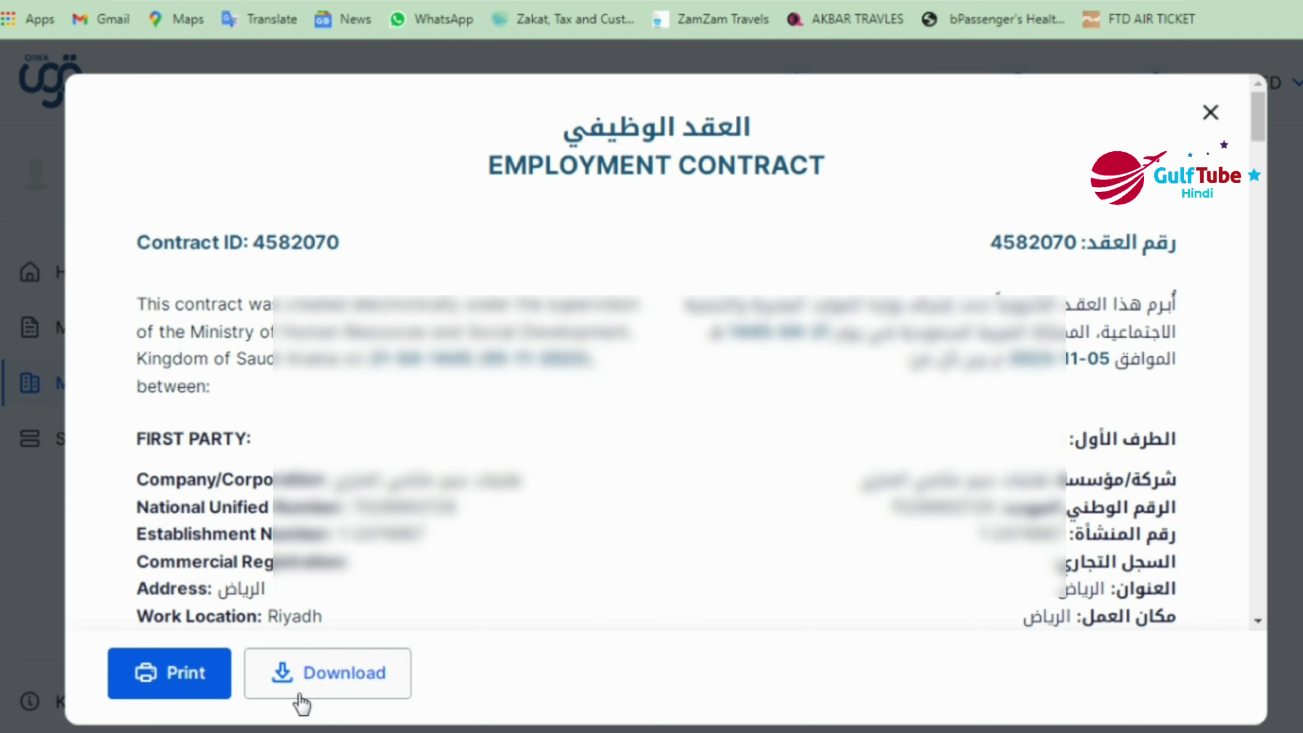
{"action": "left_click", "coordinate": [287, 682]}
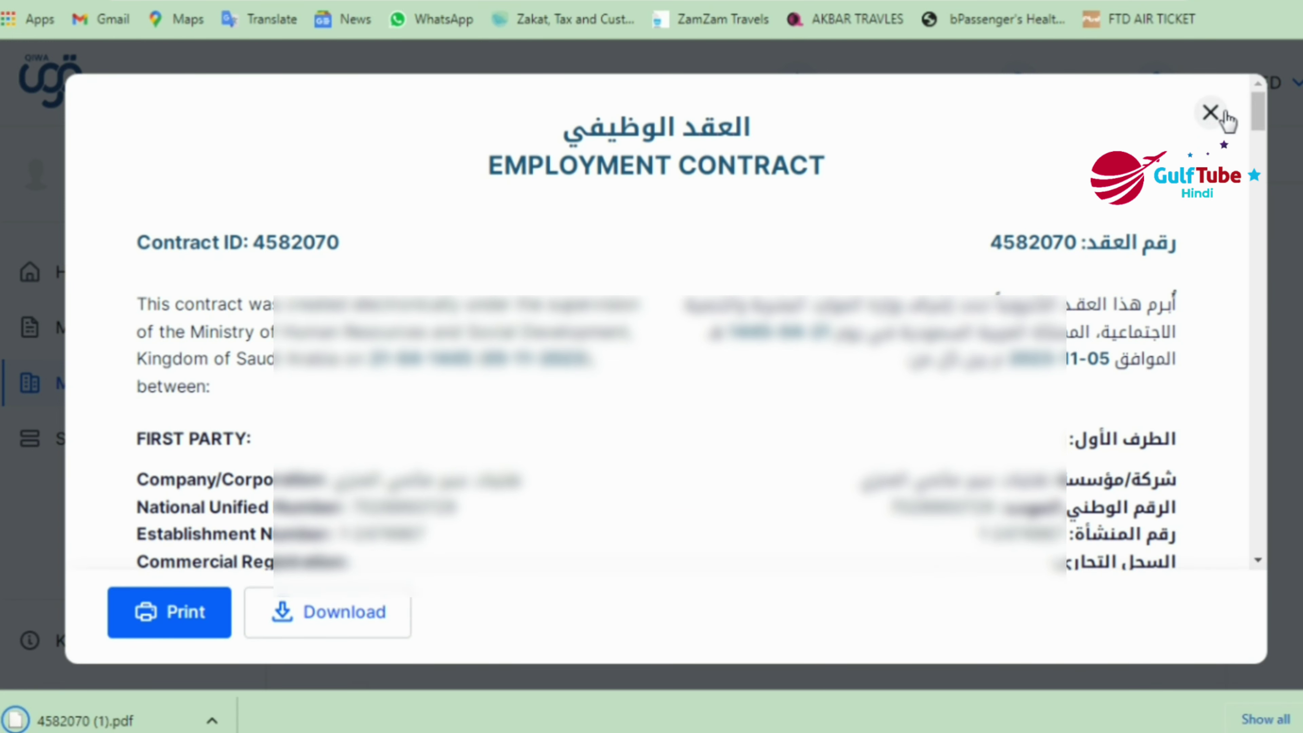
{"action": "left_click", "coordinate": [1211, 113]}
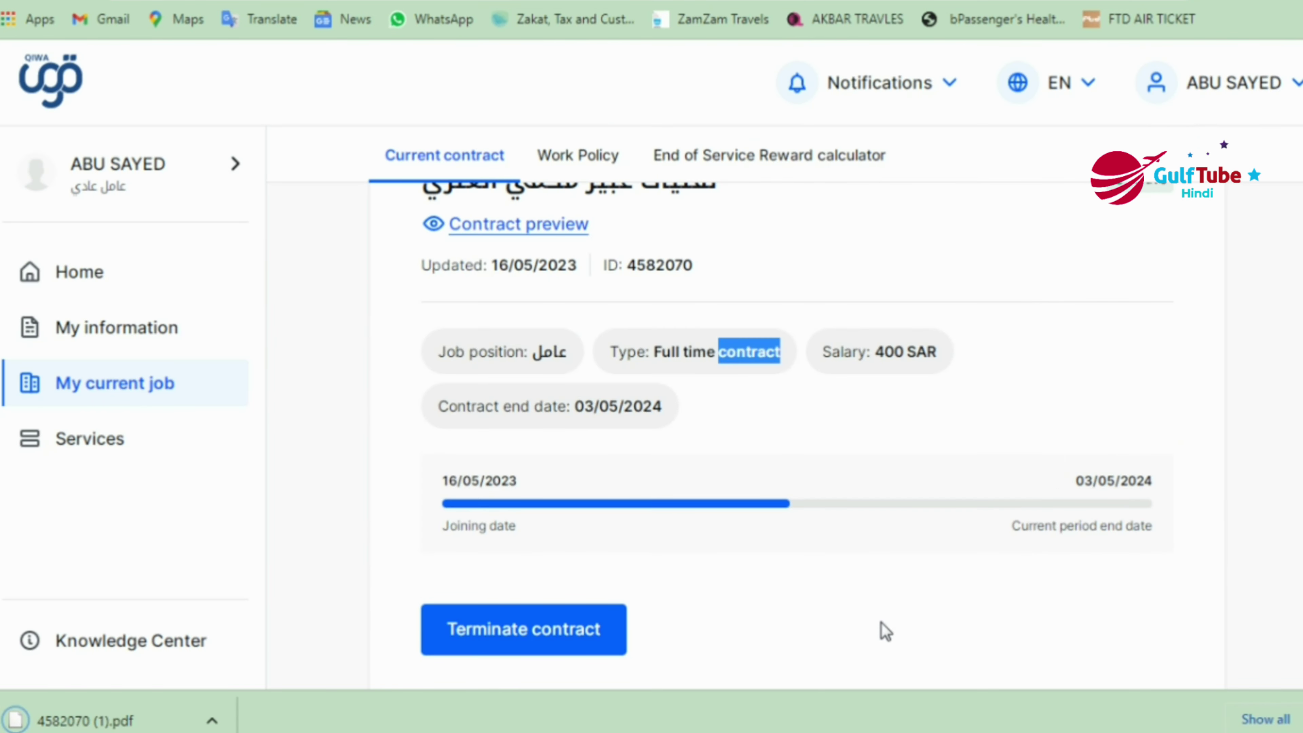
{"action": "scroll", "coordinate": [886, 631], "scroll_direction": "up", "scroll_amount": 5}
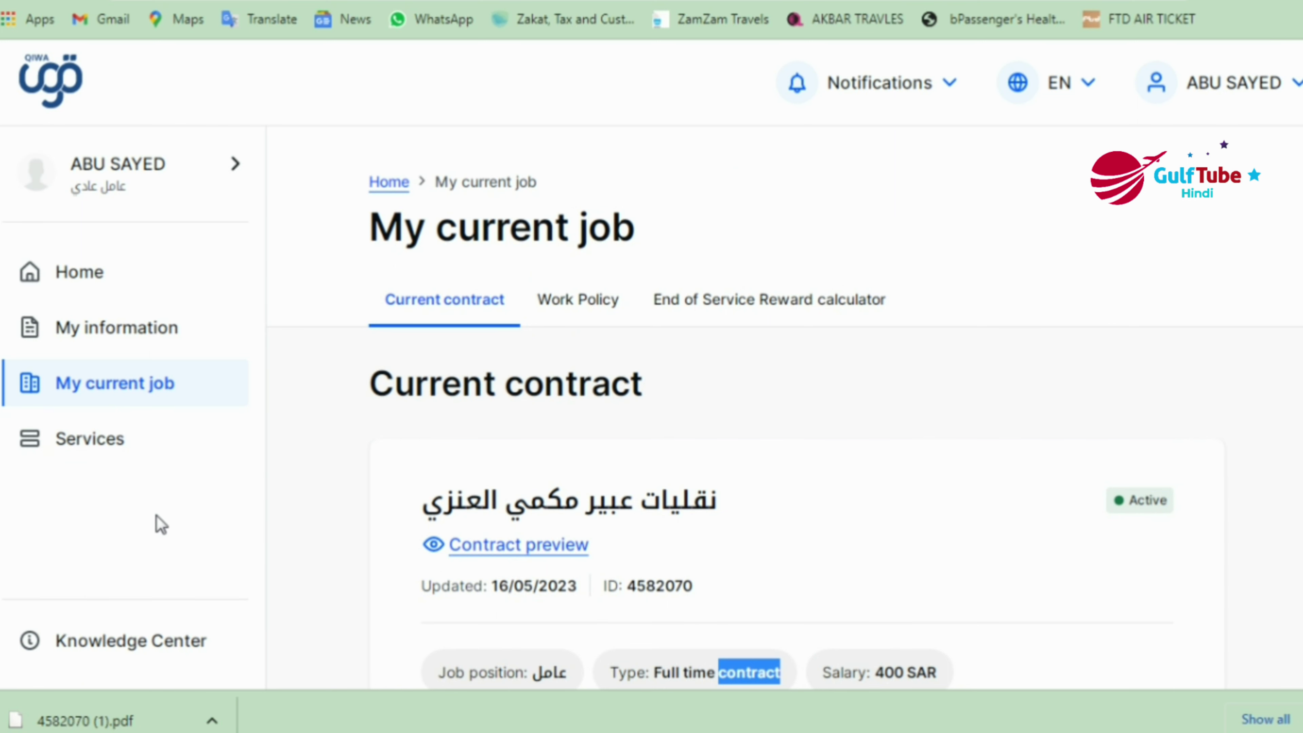
{"action": "scroll", "coordinate": [169, 508], "scroll_direction": "down", "scroll_amount": 5}
Open Services, scroll through the service cards and choose Employee Transfers.
{"action": "left_click", "coordinate": [149, 438]}
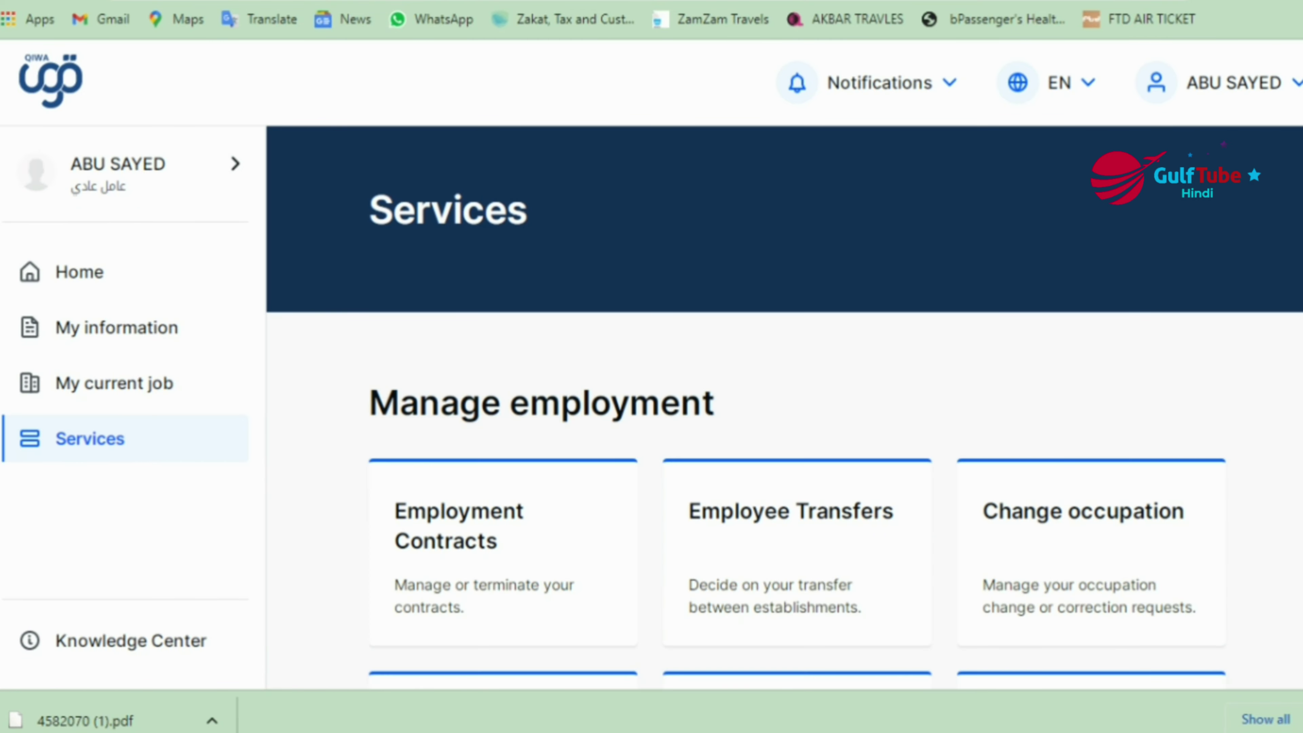
{"action": "scroll", "coordinate": [1289, 483], "scroll_direction": "down", "scroll_amount": 4}
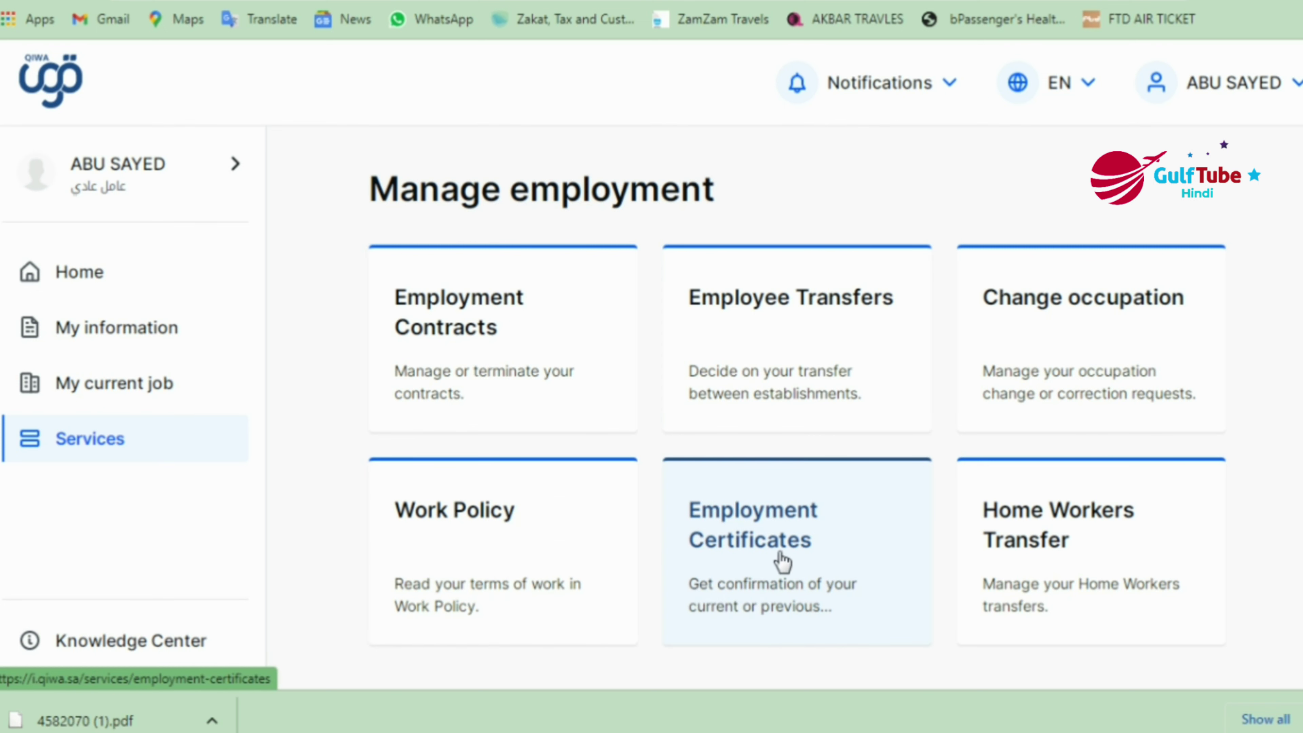
{"action": "scroll", "coordinate": [1102, 549], "scroll_direction": "down", "scroll_amount": 4}
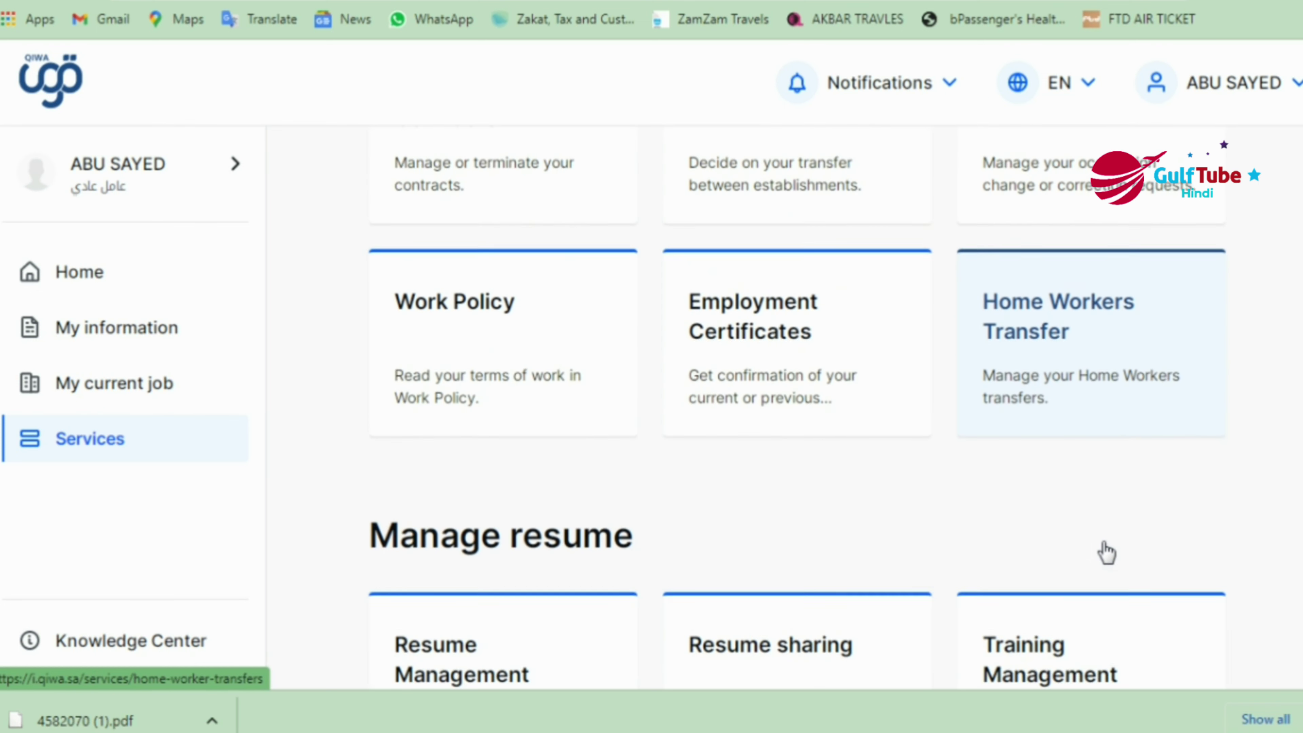
{"action": "scroll", "coordinate": [1098, 550], "scroll_direction": "down", "scroll_amount": 2}
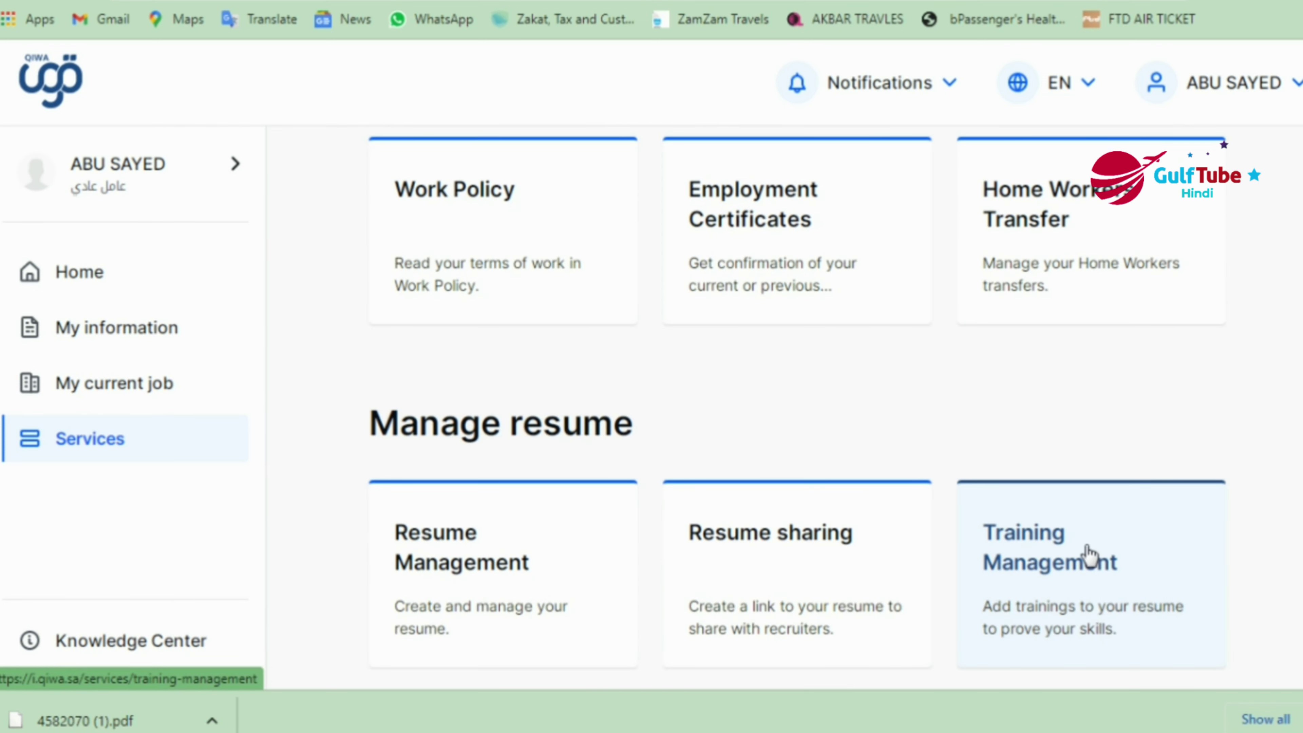
{"action": "scroll", "coordinate": [767, 617], "scroll_direction": "up", "scroll_amount": 10}
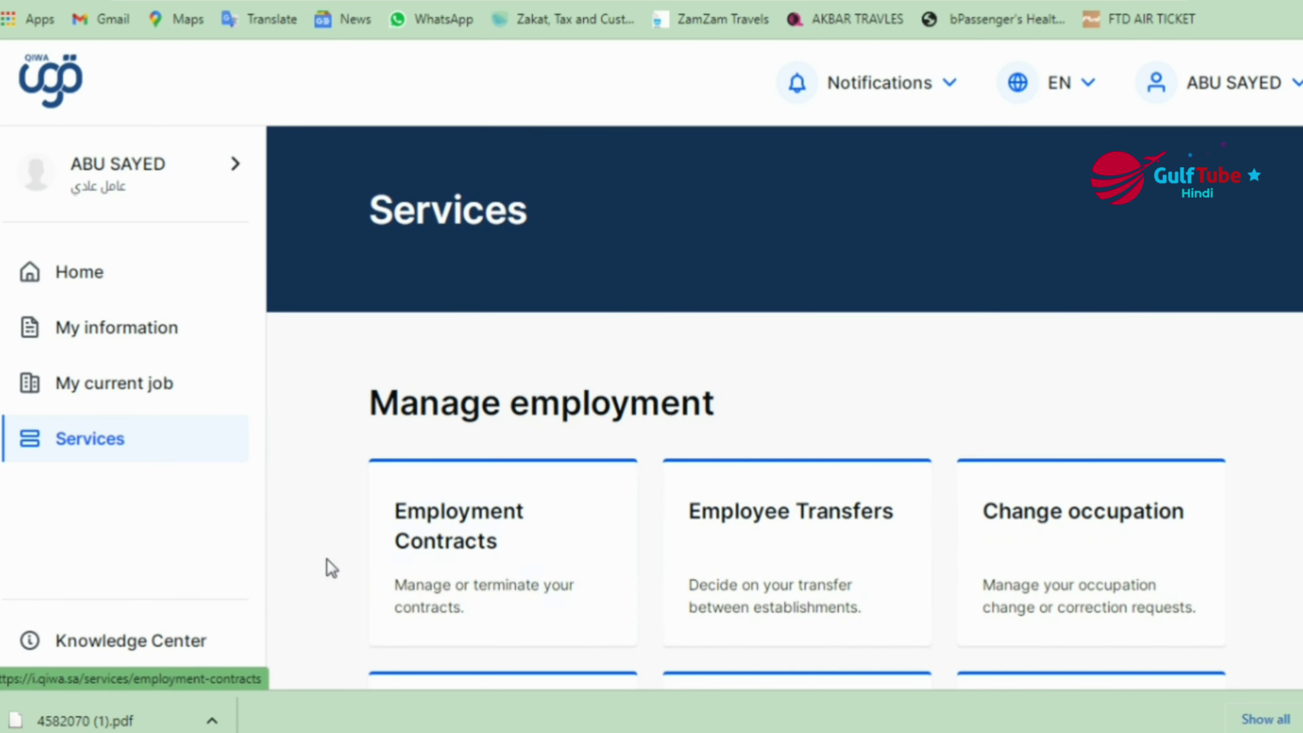
{"action": "left_click", "coordinate": [770, 526]}
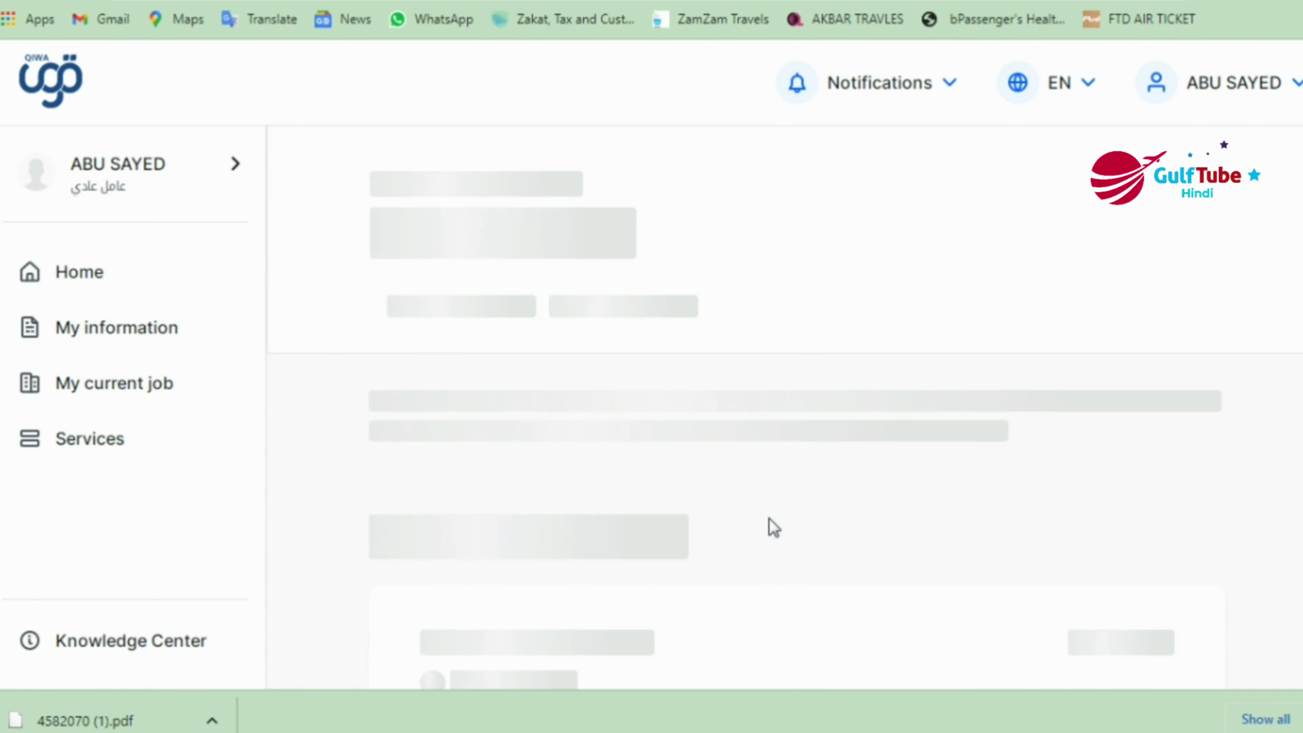
Review the Pending transfers section, which reports no pending transfers.
{"action": "scroll", "coordinate": [768, 518], "scroll_direction": "down", "scroll_amount": 2}
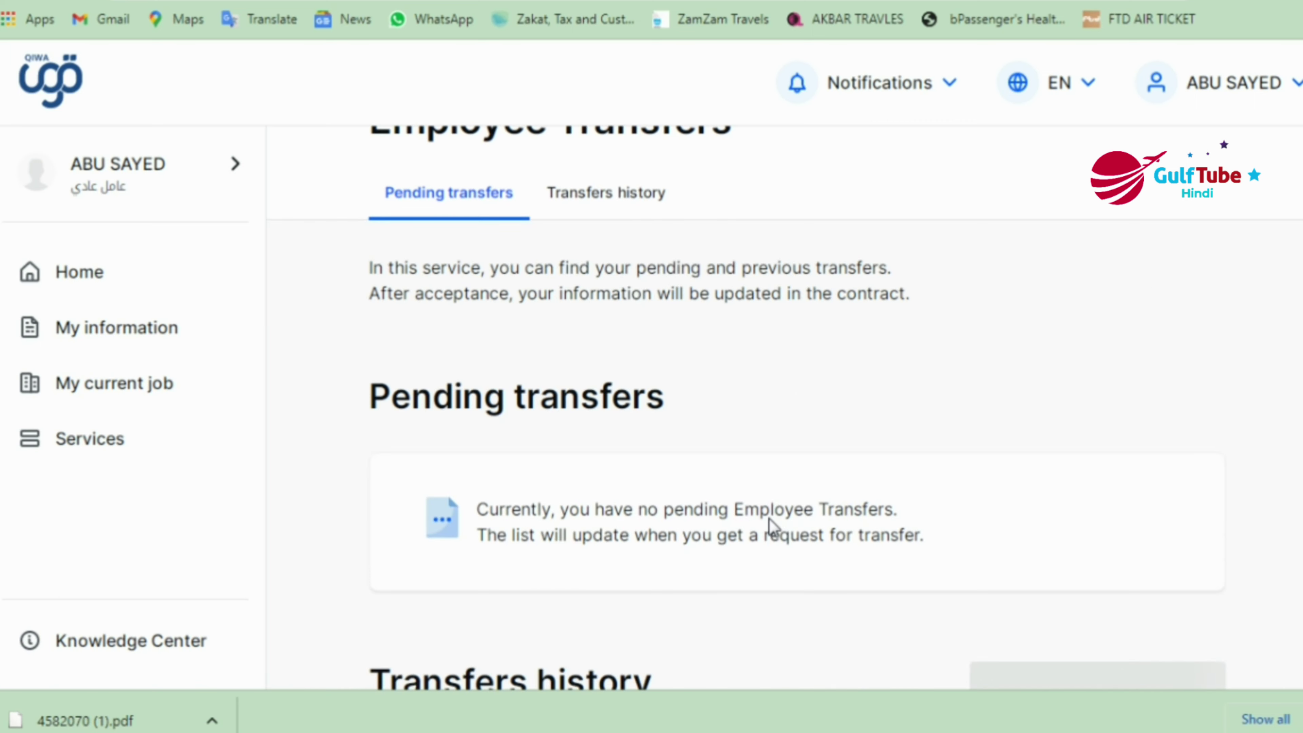
{"action": "left_click_drag", "start_coordinate": [375, 401], "coordinate": [893, 436]}
{"action": "left_click", "coordinate": [477, 505]}
{"action": "left_click_drag", "start_coordinate": [480, 508], "coordinate": [936, 547]}
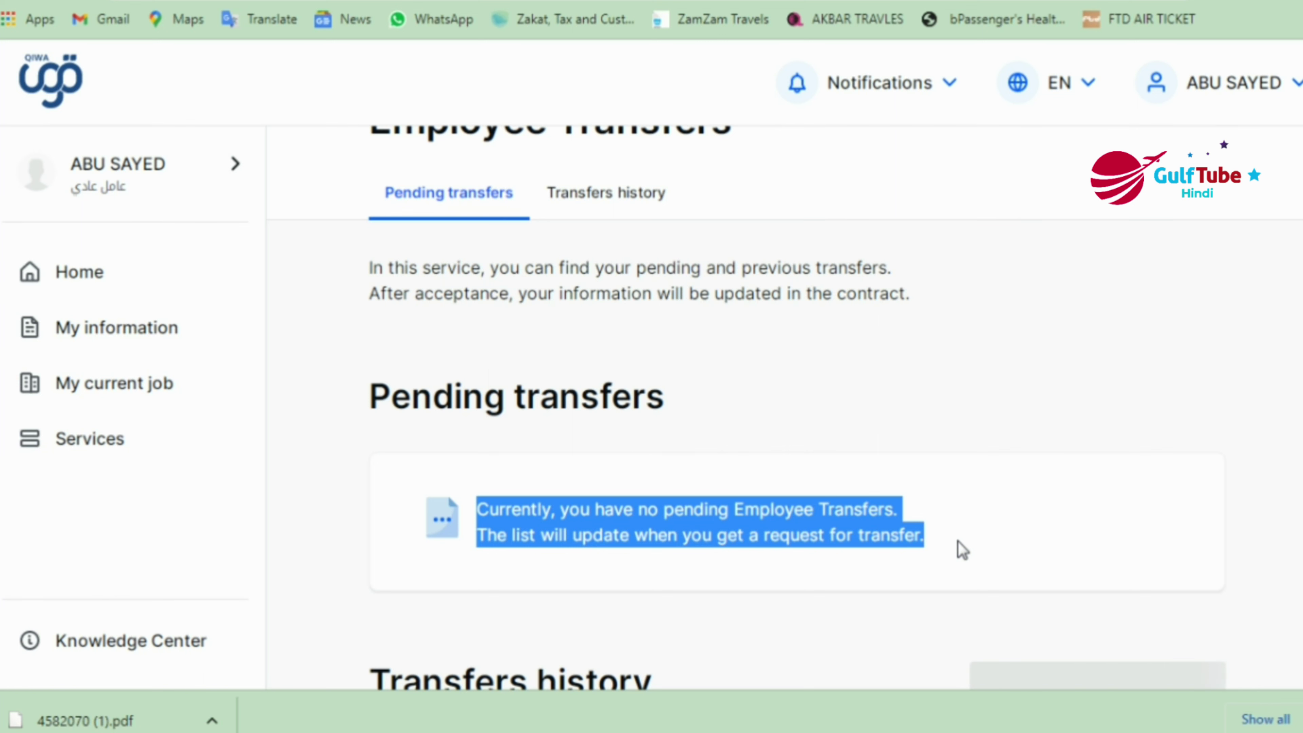
{"action": "scroll", "coordinate": [962, 550], "scroll_direction": "down", "scroll_amount": 3}
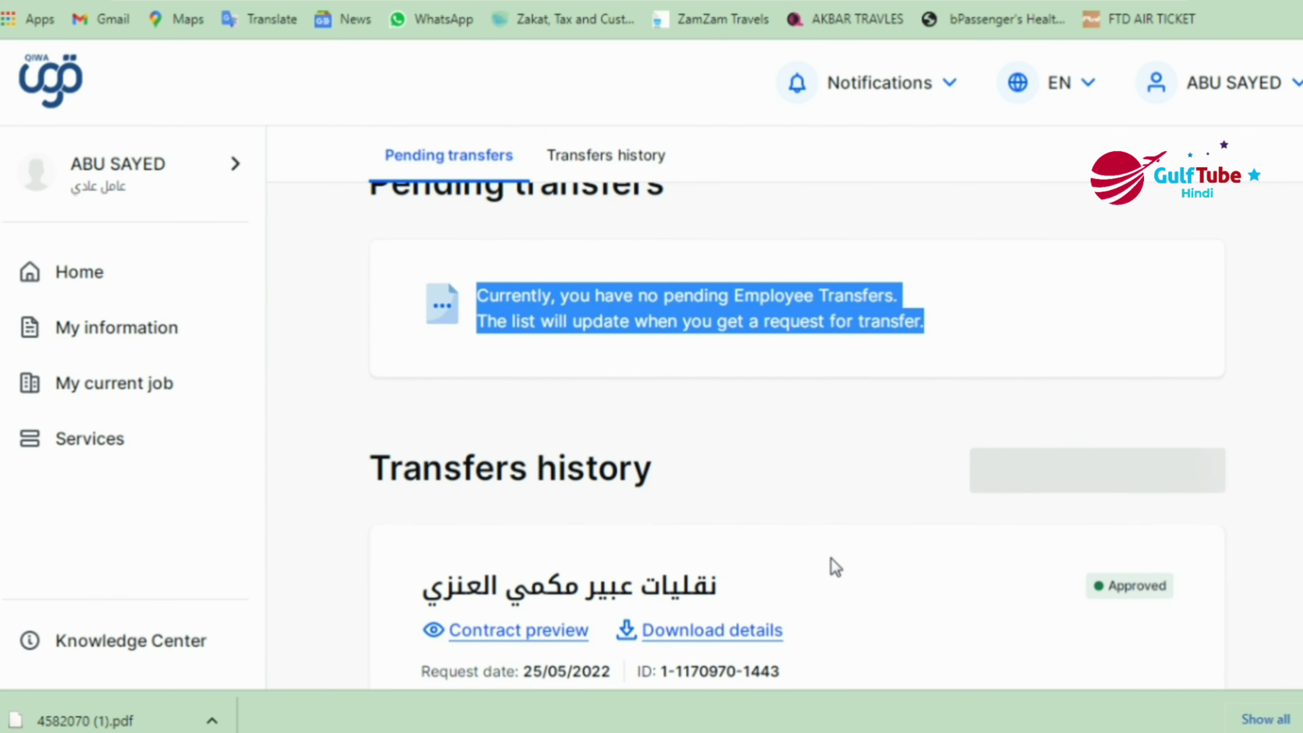
{"action": "scroll", "coordinate": [830, 557], "scroll_direction": "up", "scroll_amount": 3}
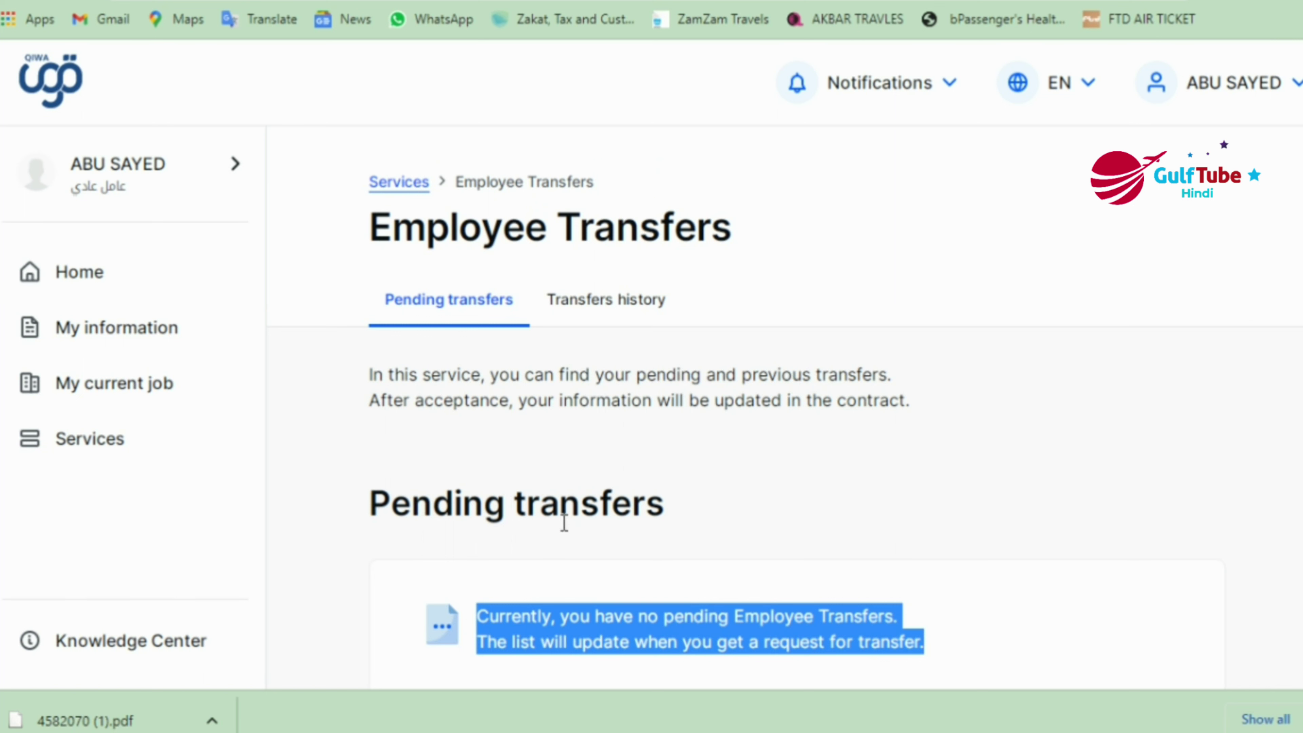
View the Transfers history with its one approved transfer, then return to the Home dashboard.
{"action": "left_click", "coordinate": [562, 299]}
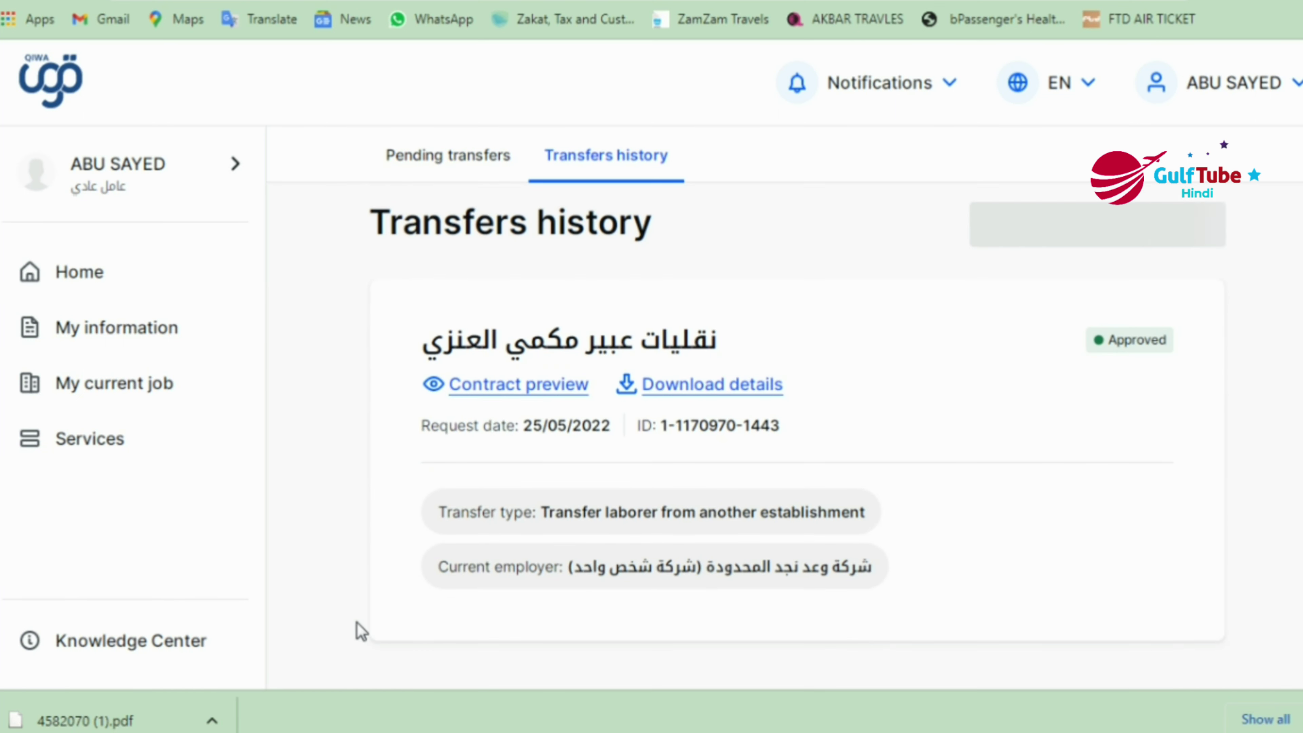
{"action": "scroll", "coordinate": [361, 631], "scroll_direction": "up", "scroll_amount": 5}
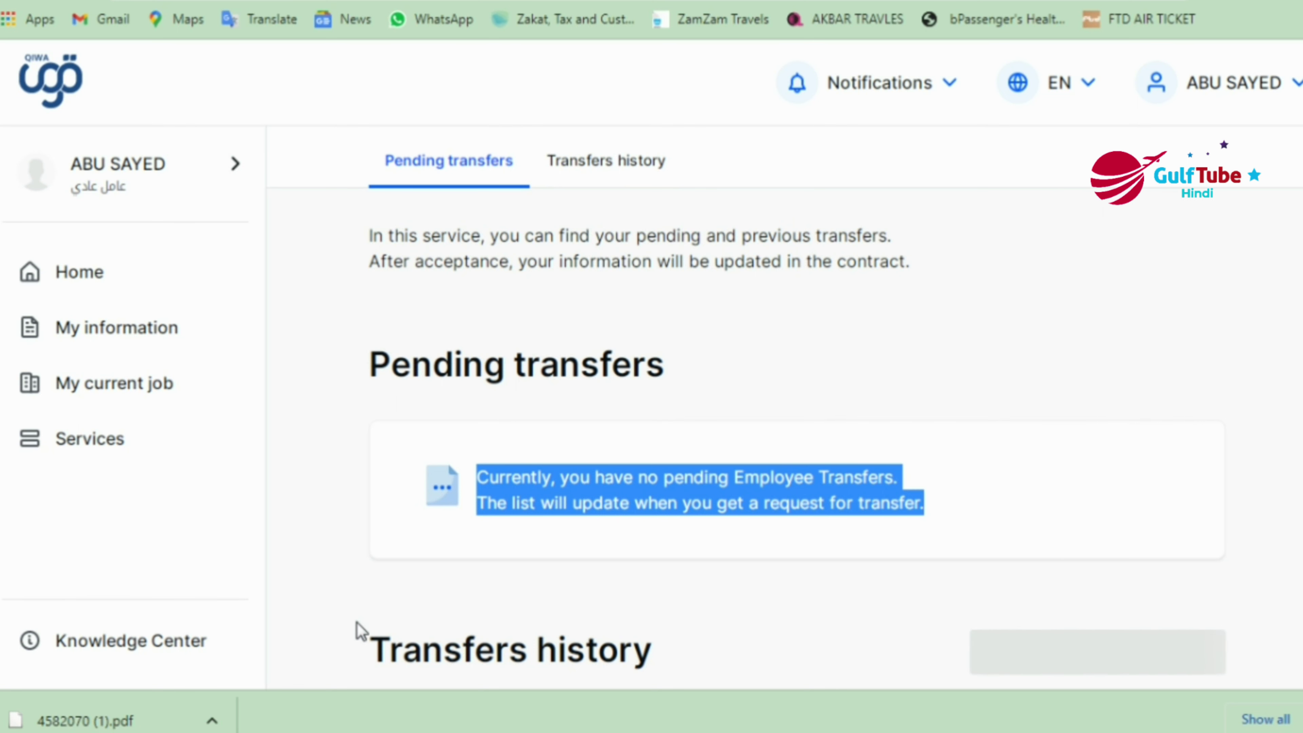
{"action": "scroll", "coordinate": [555, 331], "scroll_direction": "up", "scroll_amount": 2}
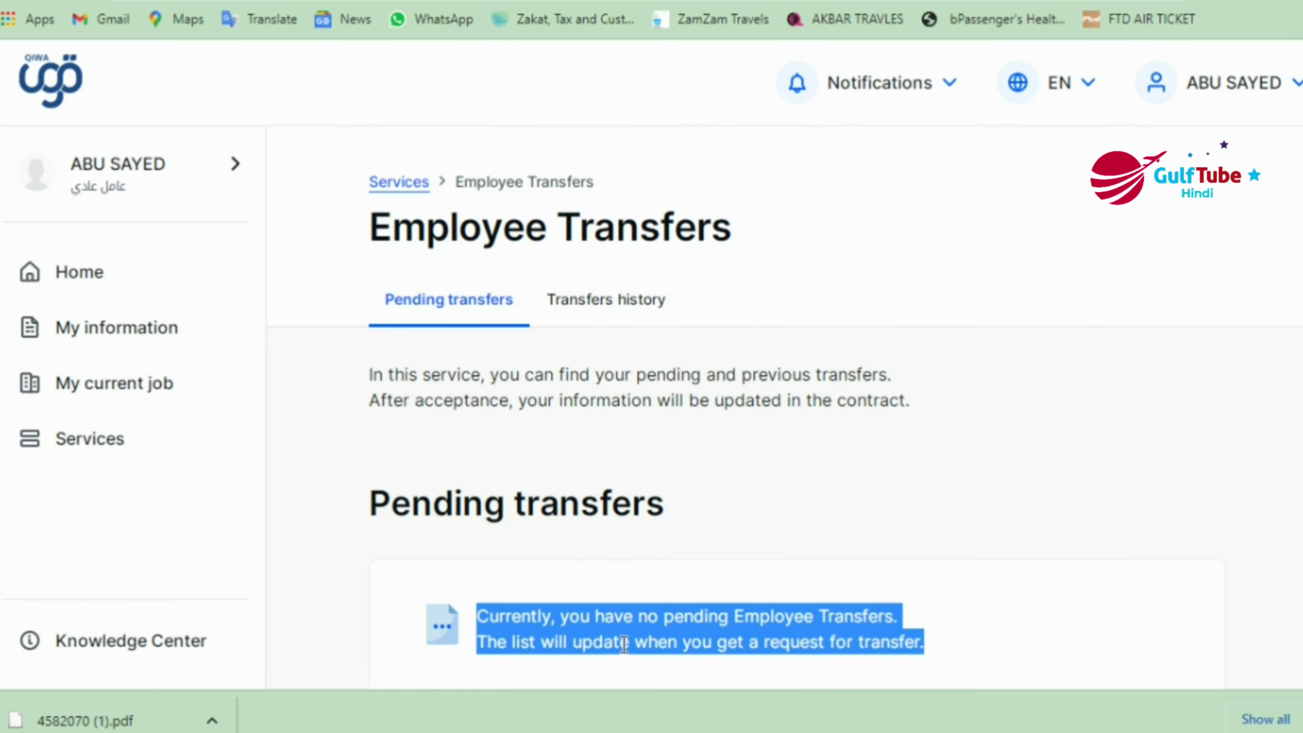
{"action": "left_click", "coordinate": [114, 281]}
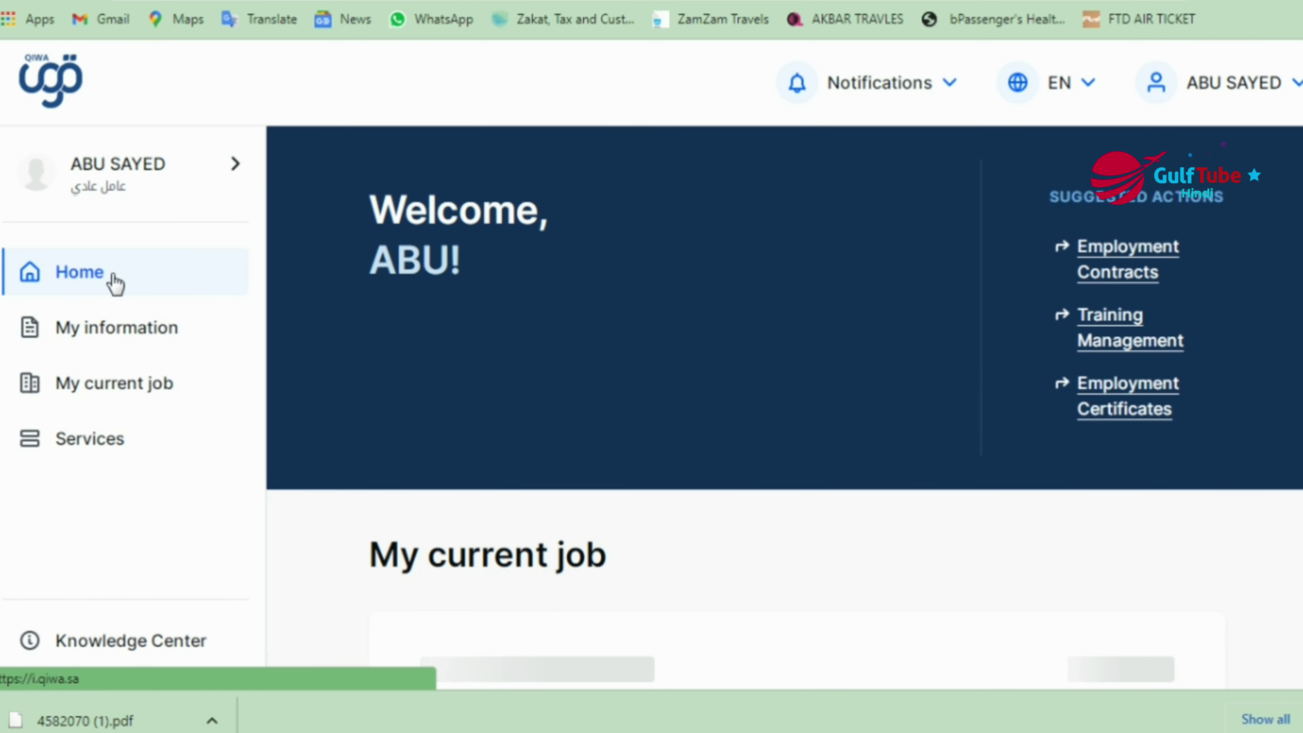